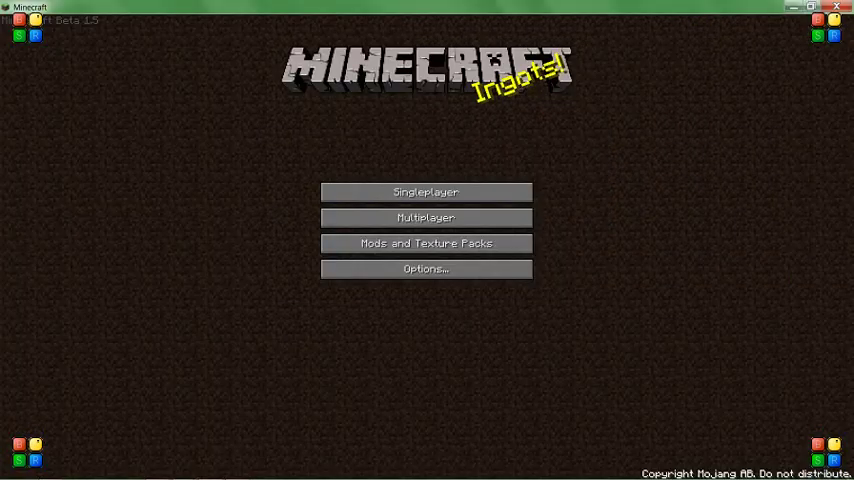
# Load the saved singleplayer world and climb out of the sandstone pit onto the sand.
pyautogui.click(427, 192)
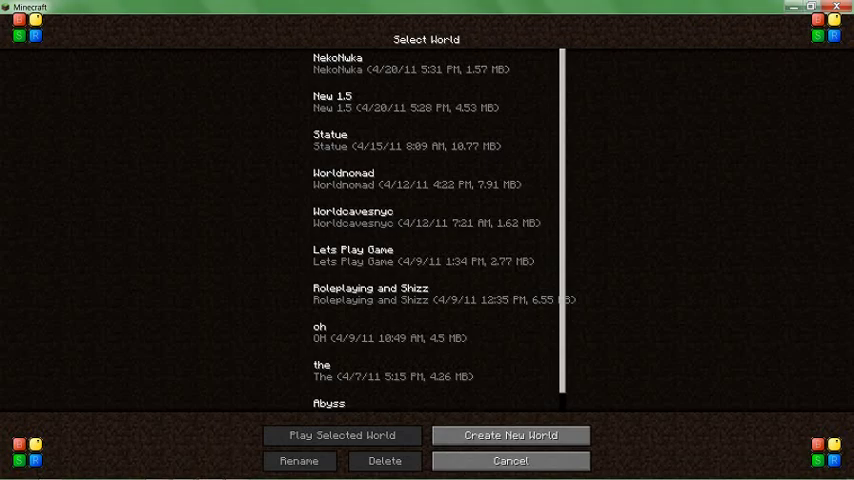
pyautogui.doubleClick(565, 299)
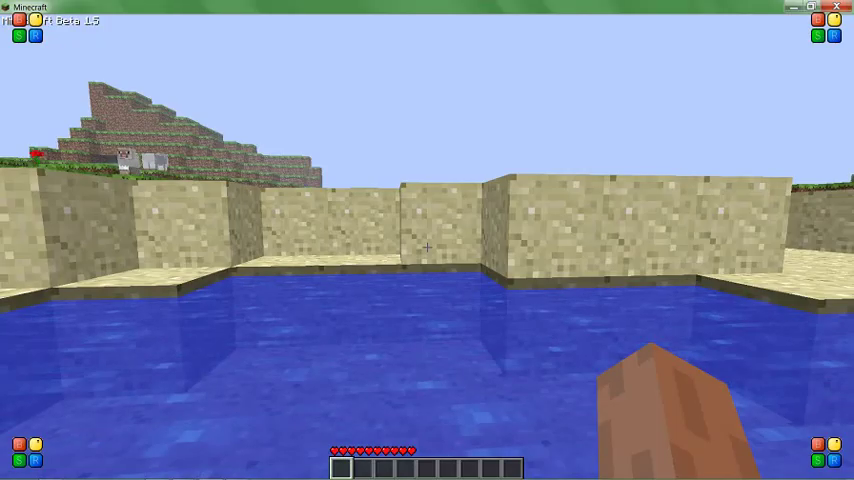
pyautogui.press('w')
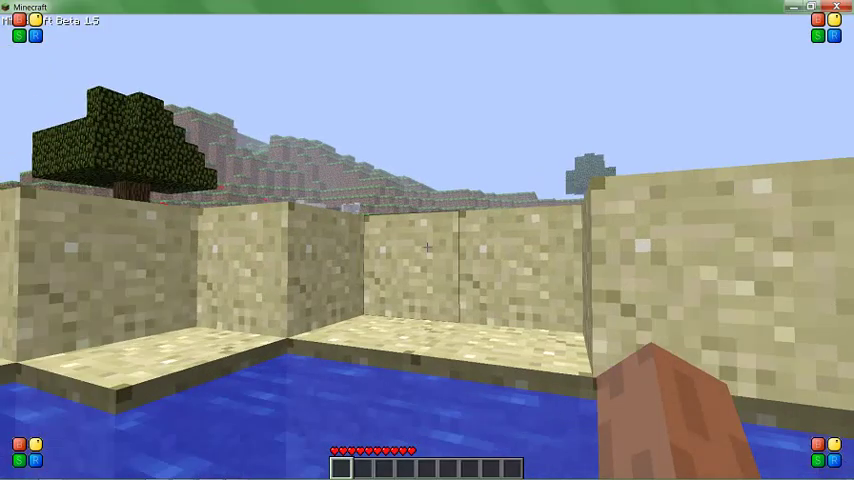
pyautogui.press('w')
pyautogui.press('space')
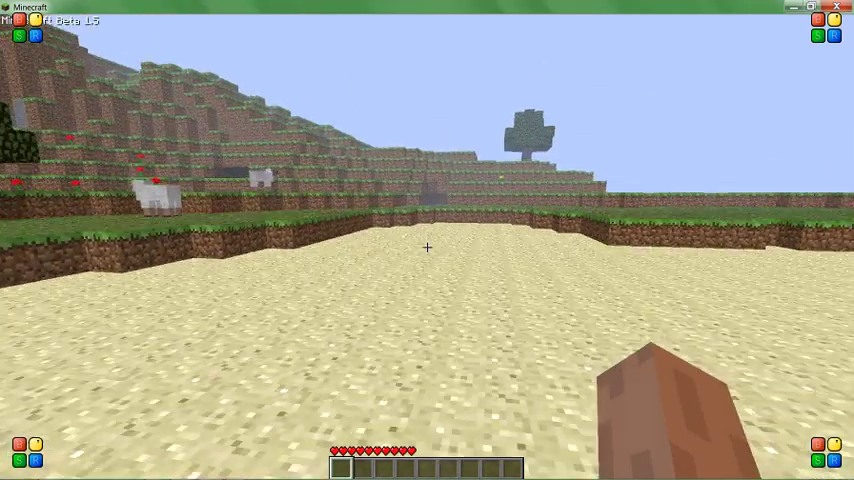
# Climb the grassy hill terraces and cross the plain to the beach pond.
pyautogui.press('w')
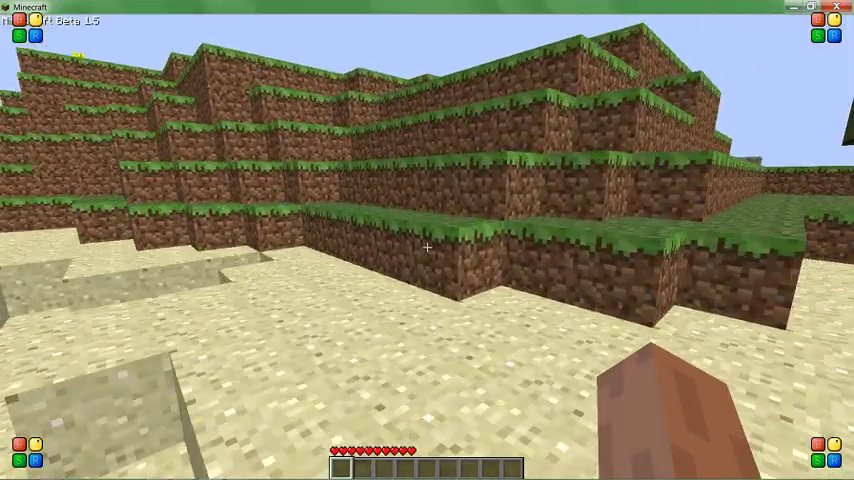
pyautogui.press('w')
pyautogui.press('space')
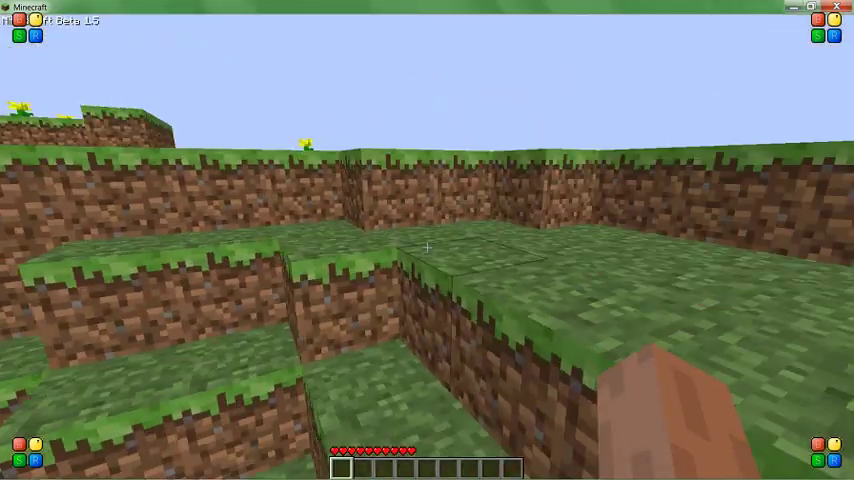
pyautogui.press('w')
pyautogui.press('space')
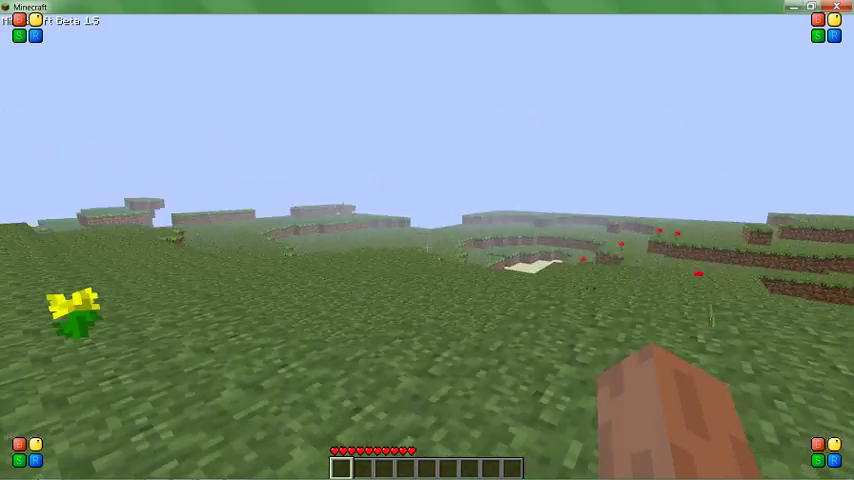
pyautogui.press('w')
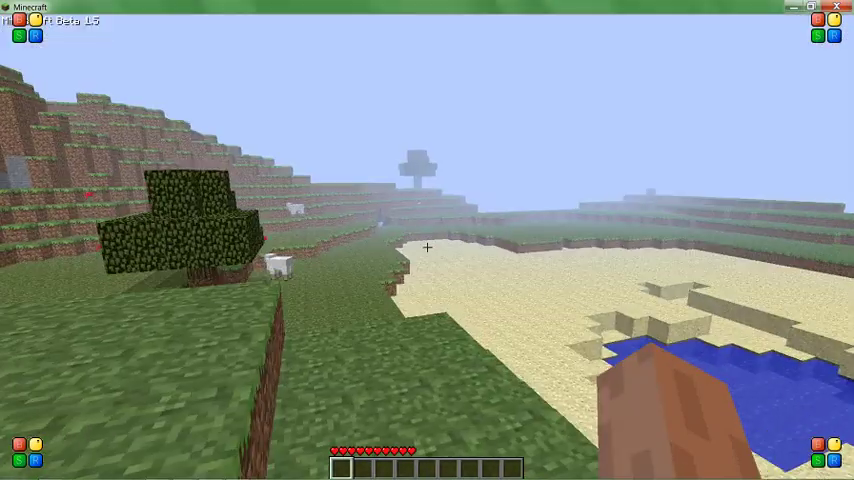
pyautogui.press('w')
# View the player statistics, then resume and walk to the pond.
pyautogui.press('Escape')
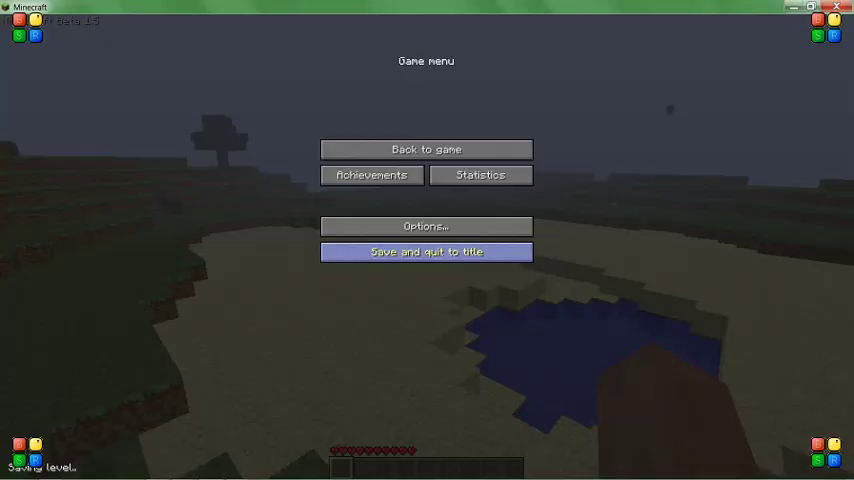
pyautogui.click(480, 175)
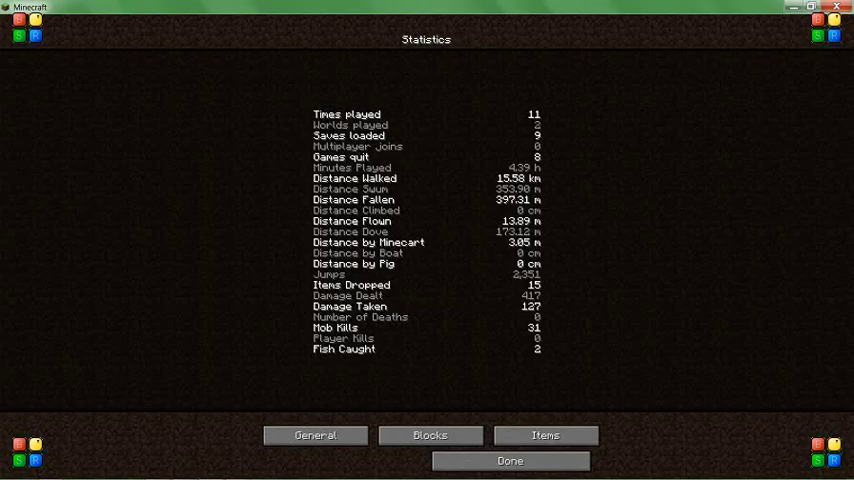
pyautogui.press('Escape')
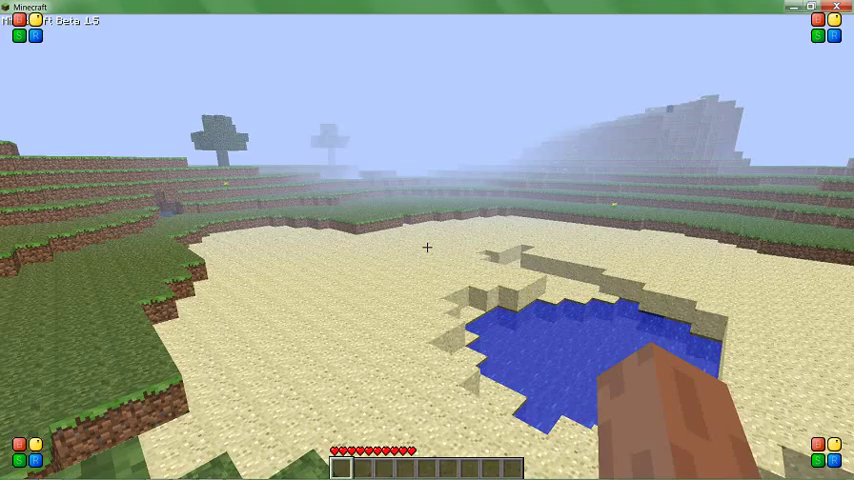
pyautogui.press('w')
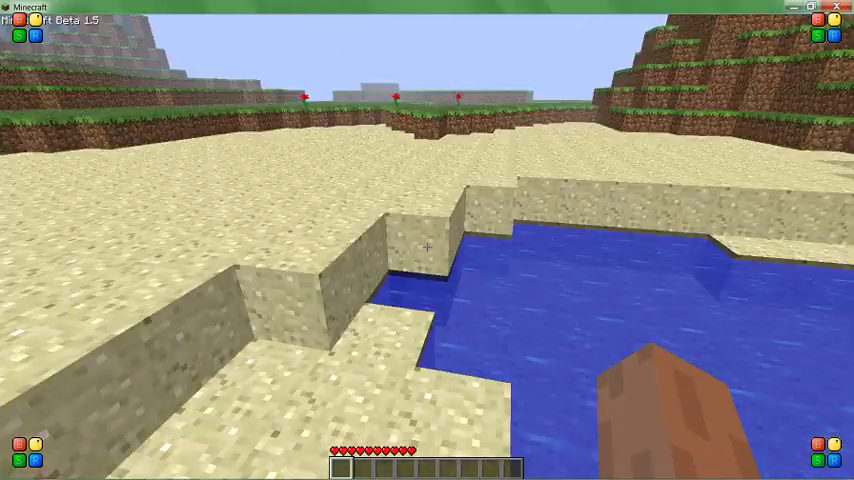
# Walk from the sand trench across the grassy plains toward the tree-covered hill and mountain, then pause.
pyautogui.press('w')
pyautogui.press('w')
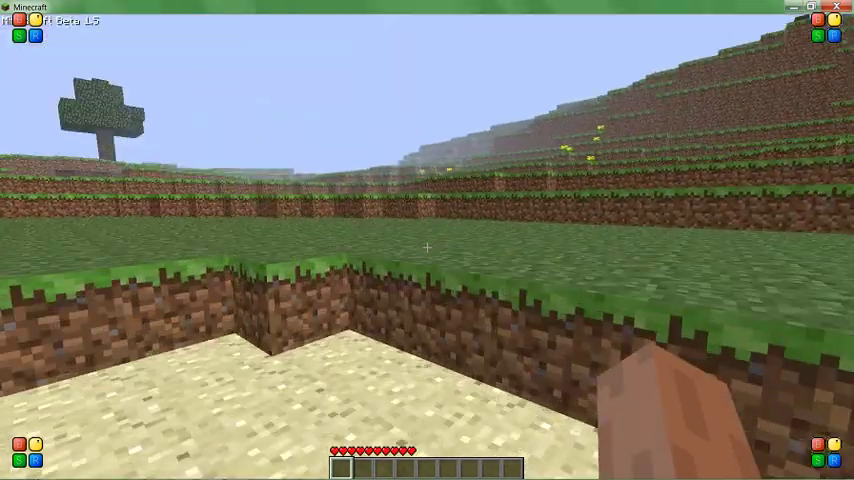
pyautogui.press('w')
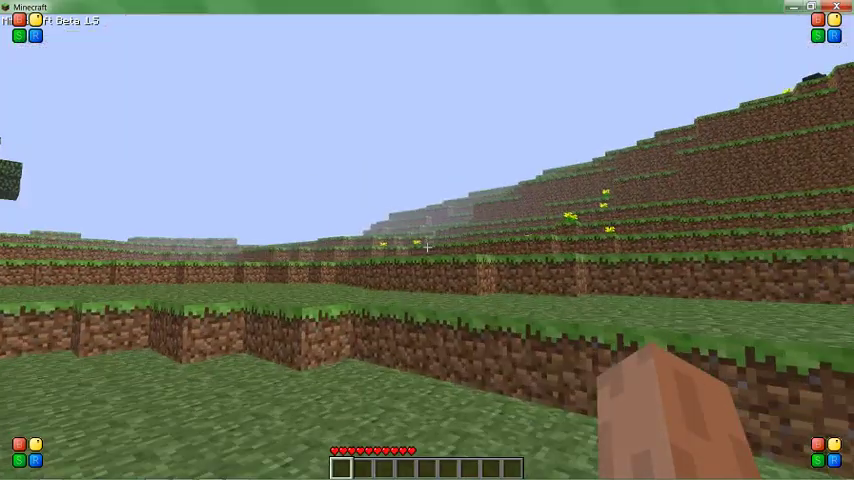
pyautogui.press('w')
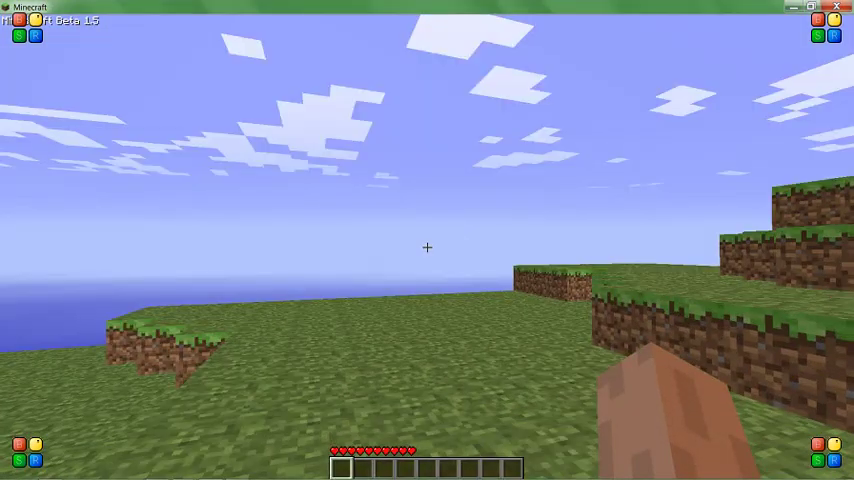
pyautogui.press('w')
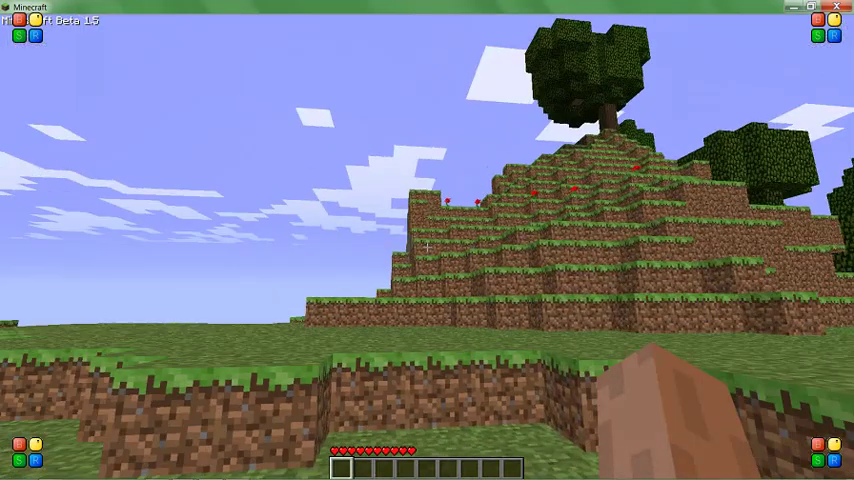
pyautogui.press('w')
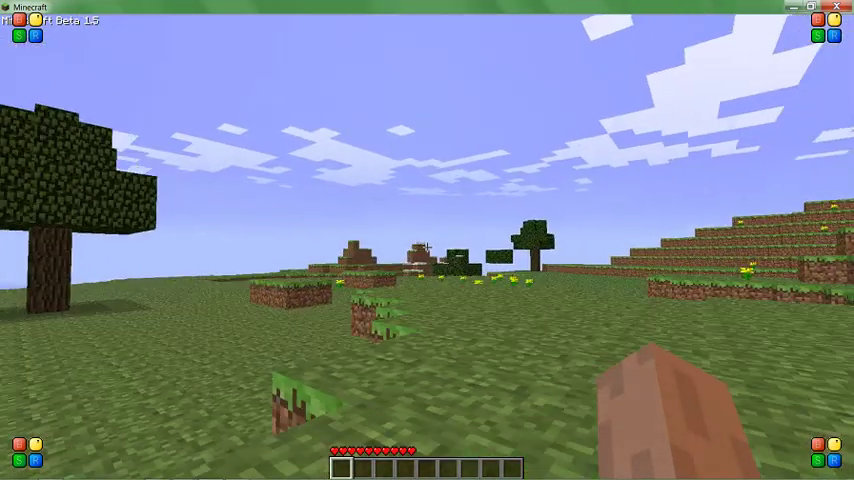
pyautogui.press('w')
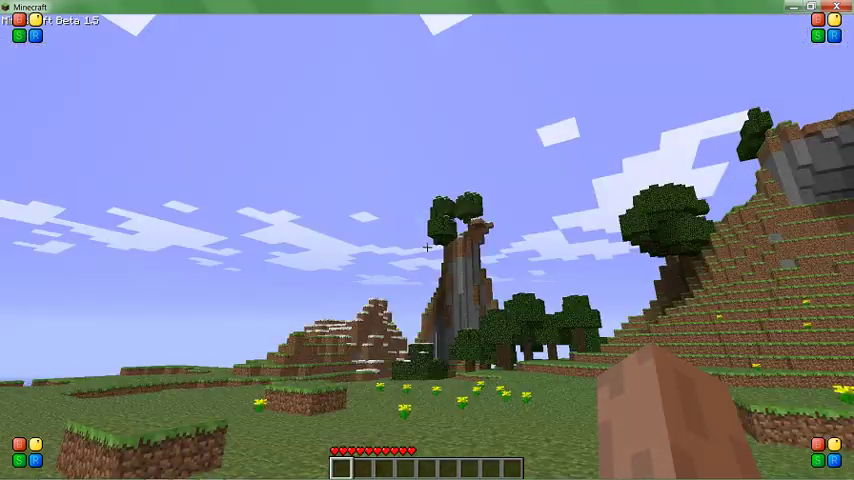
pyautogui.press('w')
pyautogui.press('w')
pyautogui.press('w')
pyautogui.press('w')
pyautogui.press('w')
pyautogui.press('w')
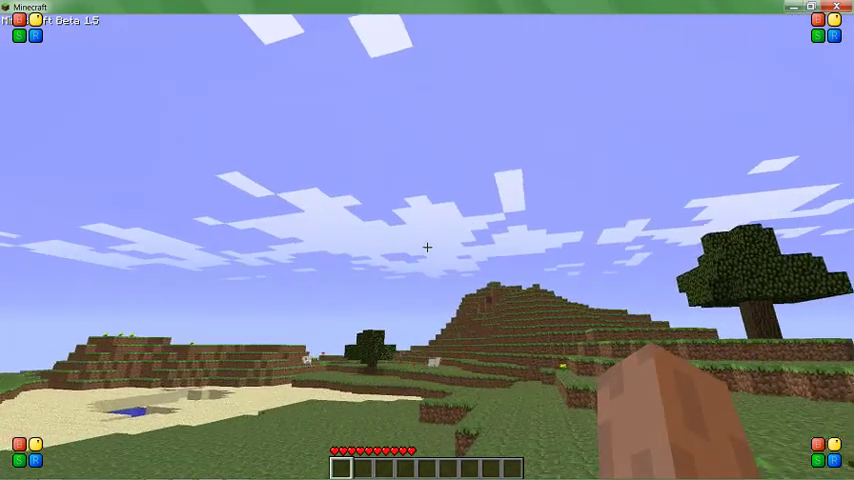
pyautogui.press('Escape')
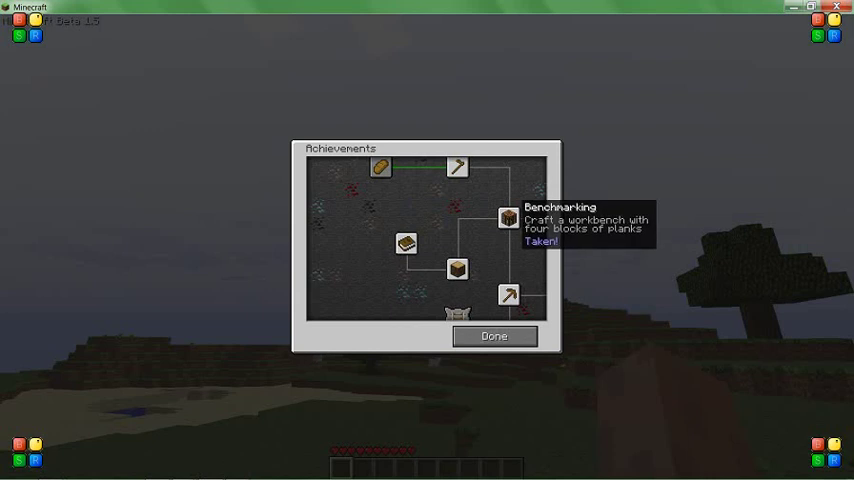
# Resume play and pick several dandelions from the field.
pyautogui.press('Escape')
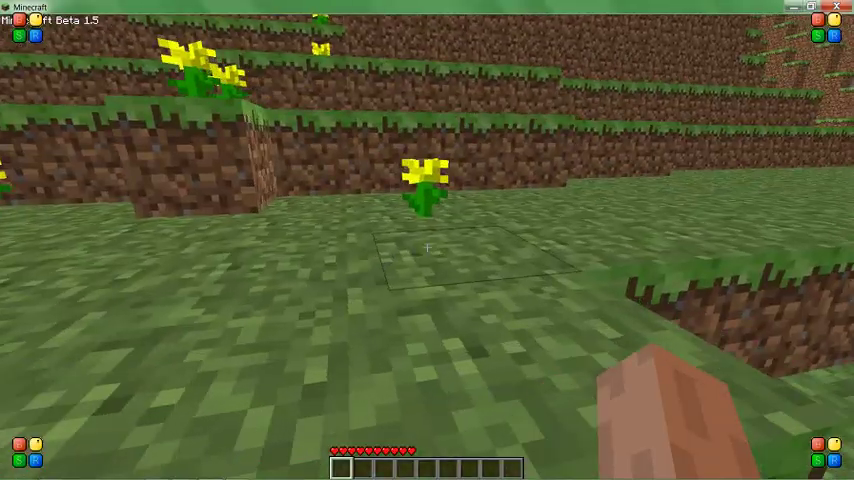
pyautogui.click(427, 247)
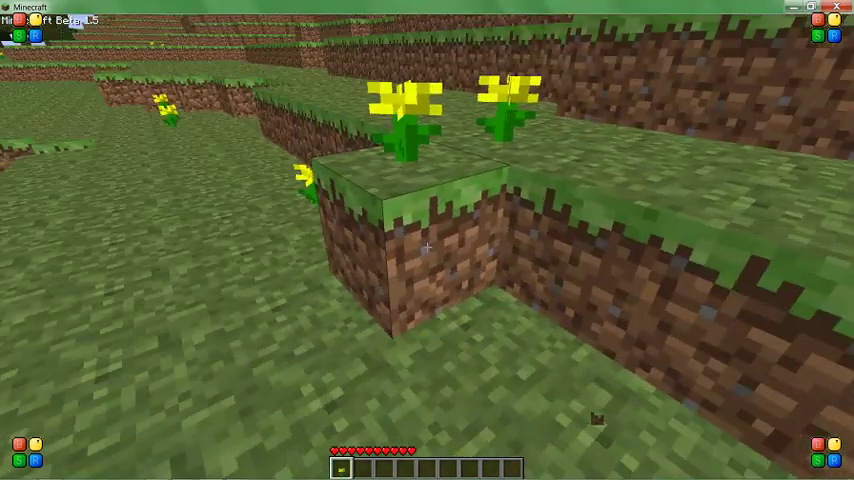
pyautogui.click(427, 247)
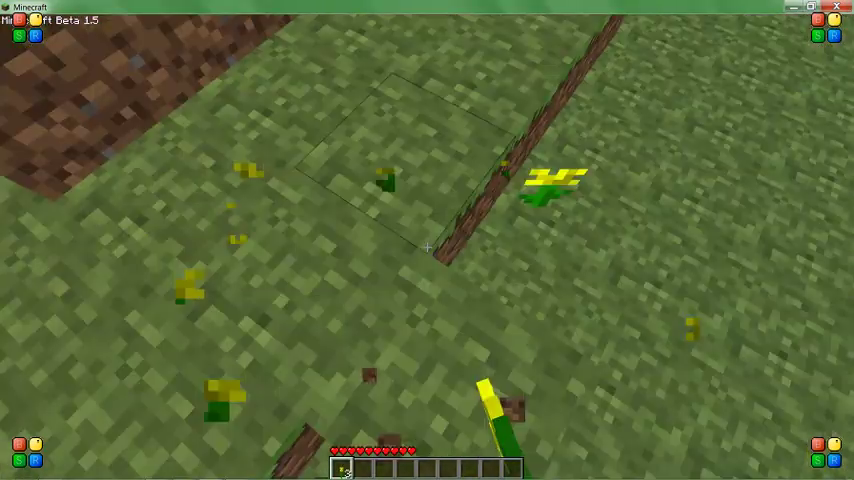
pyautogui.click(427, 247)
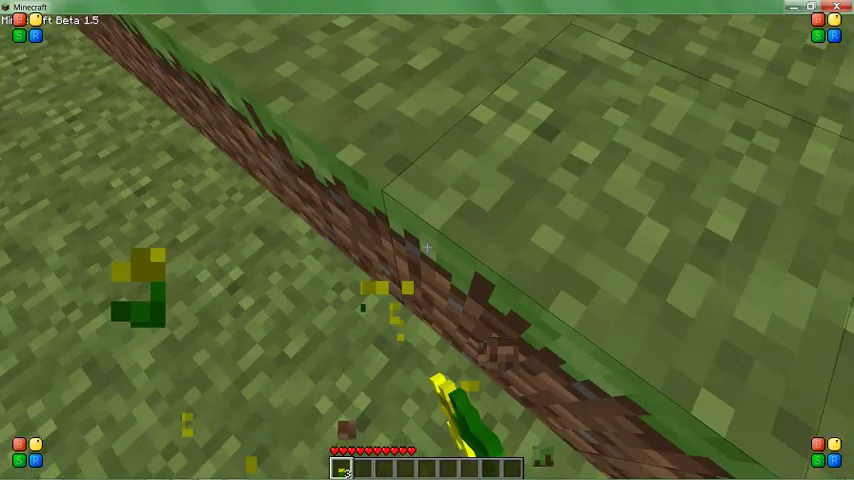
pyautogui.click(427, 247)
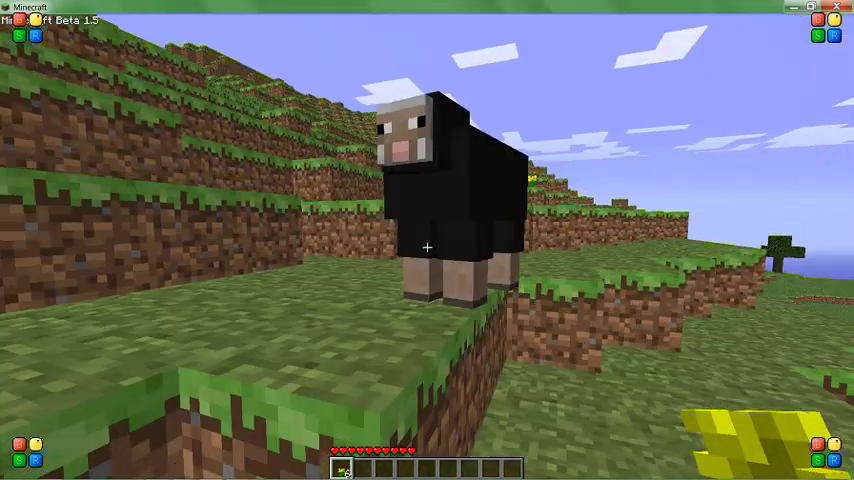
# Shear the sheep for wool, then kill it.
pyautogui.rightClick(427, 247)
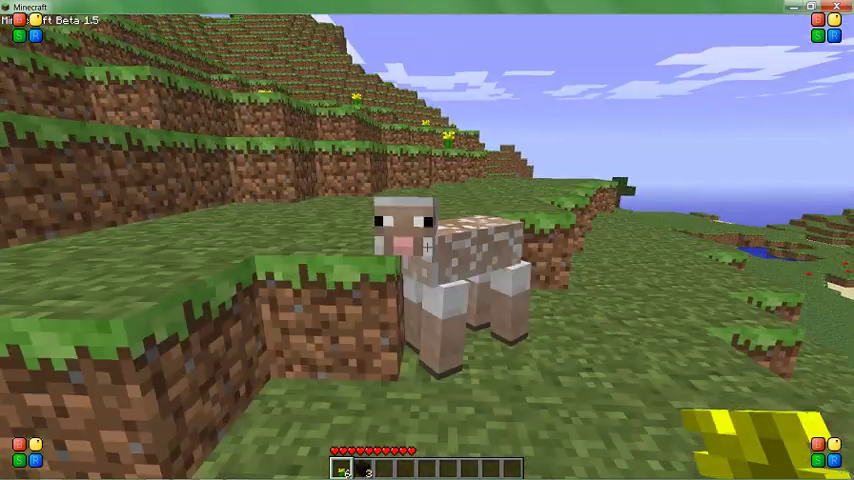
pyautogui.click(427, 247)
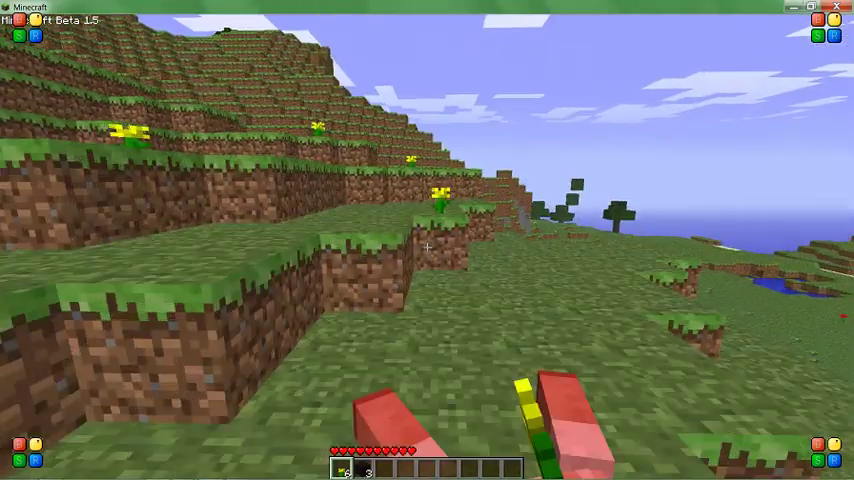
pyautogui.click(427, 247)
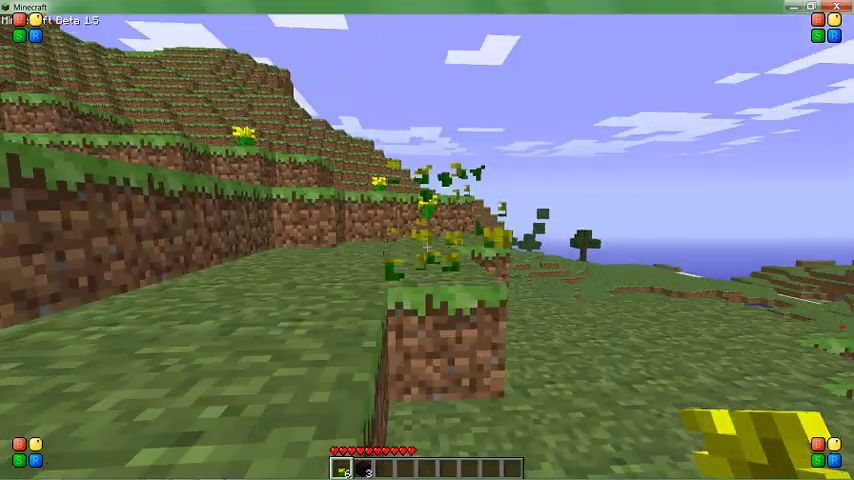
# Walk up to the dirt hillside and collect a yellow flower.
pyautogui.press('w')
pyautogui.press('w')
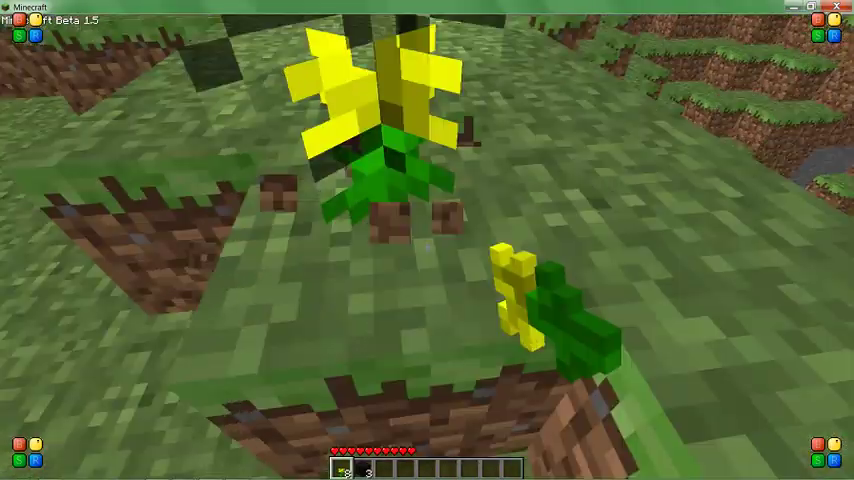
pyautogui.press('w')
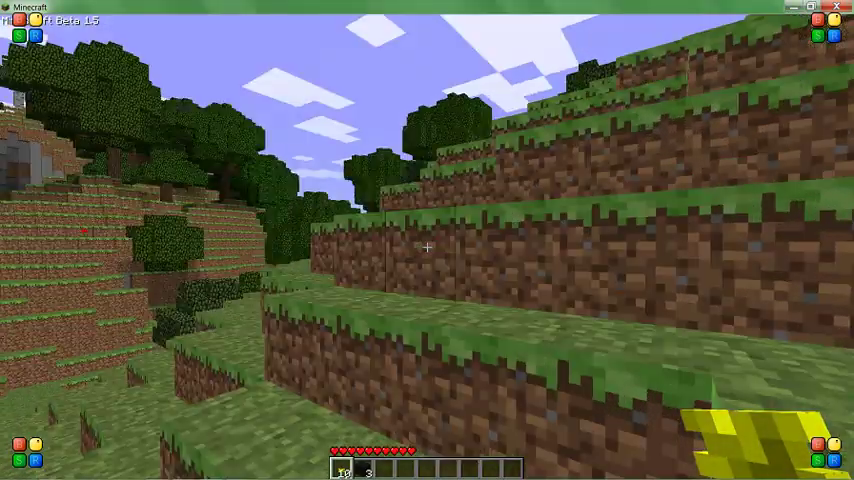
pyautogui.press('w')
pyautogui.press('w')
pyautogui.press('w')
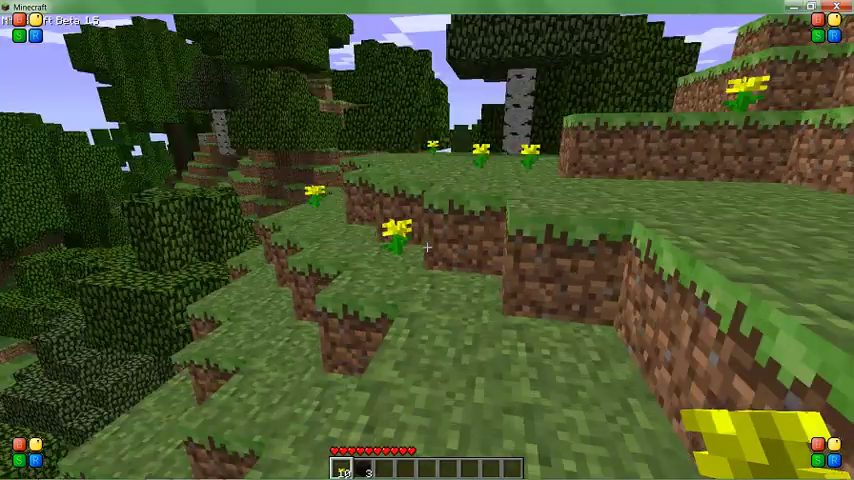
pyautogui.click(427, 247)
pyautogui.press('w')
pyautogui.press('w')
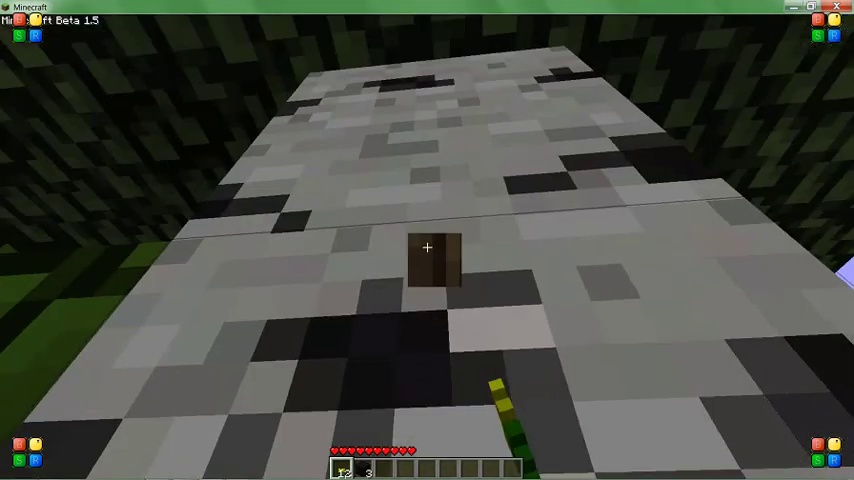
# Chop the overhead birch logs, jumping to reach higher ones, to collect five wood blocks.
pyautogui.click(427, 247)
pyautogui.click(427, 247)
pyautogui.press('w')
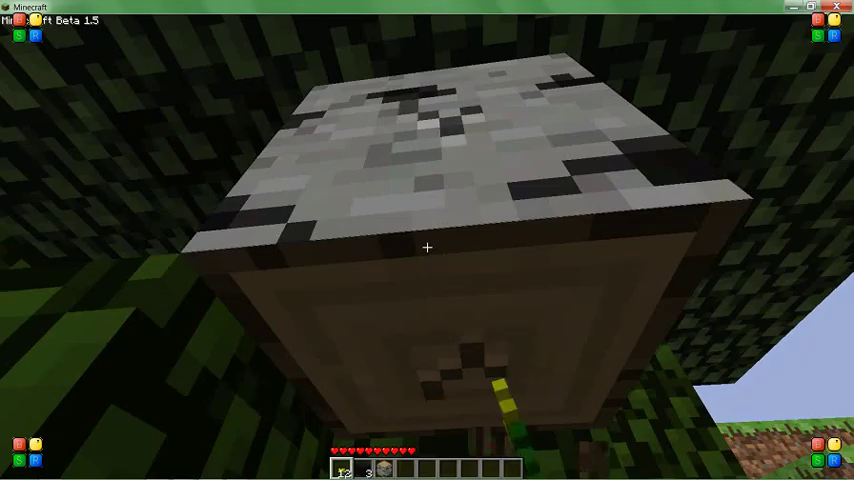
pyautogui.press('space')
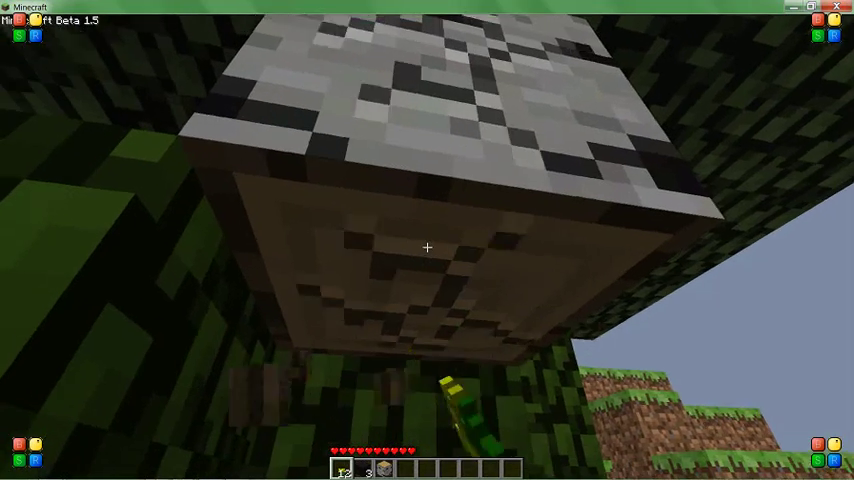
pyautogui.click(427, 247)
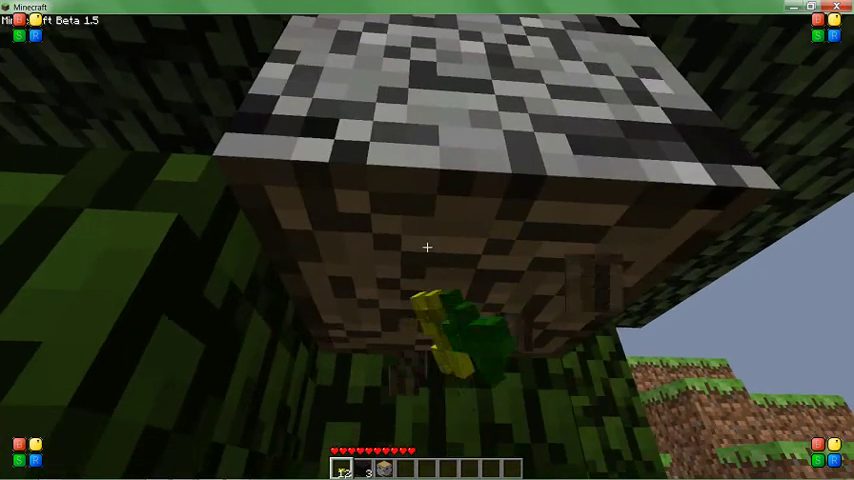
pyautogui.press('space')
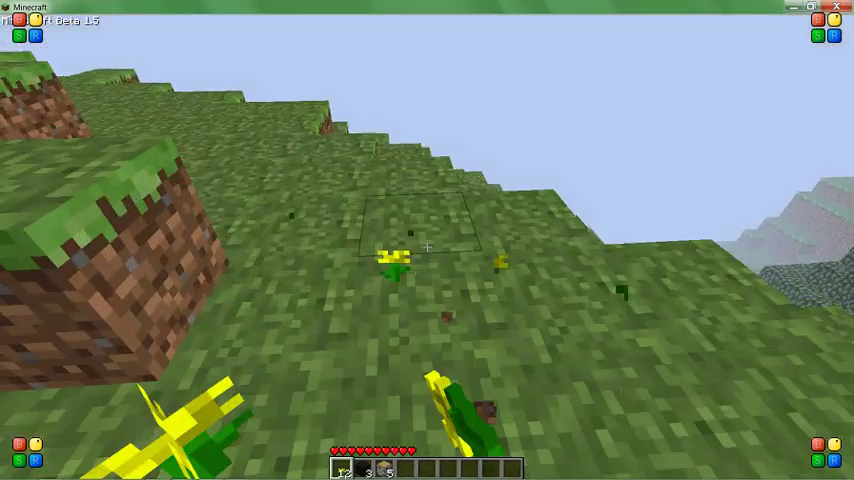
# Pick two dandelions, knock the sheep off the cliff, dig a dirt block, then pause.
pyautogui.click(427, 247)
pyautogui.click(427, 247)
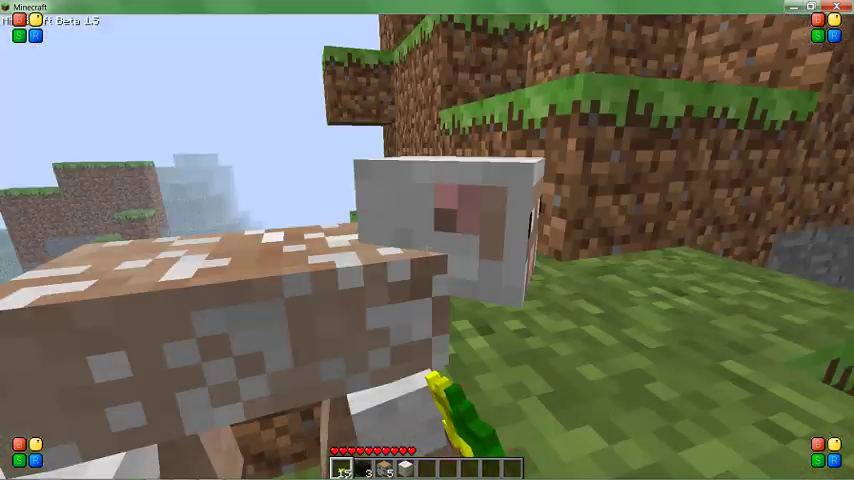
pyautogui.click(427, 240)
pyautogui.click(427, 246)
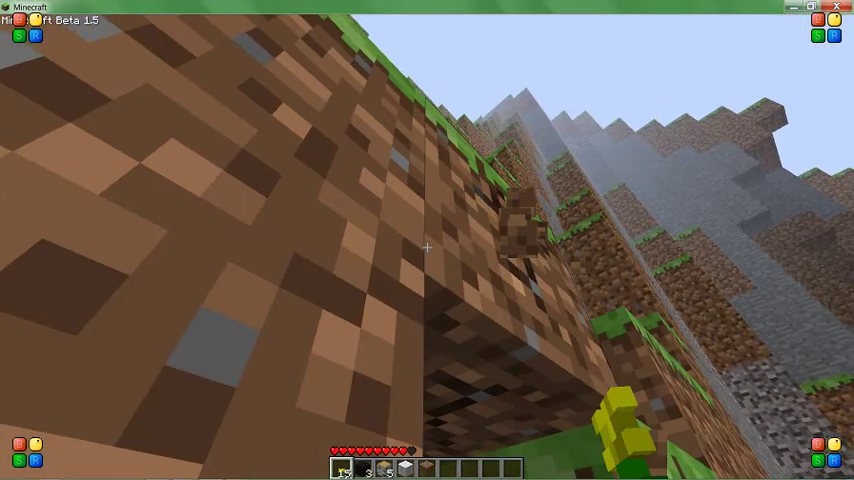
pyautogui.click(427, 247)
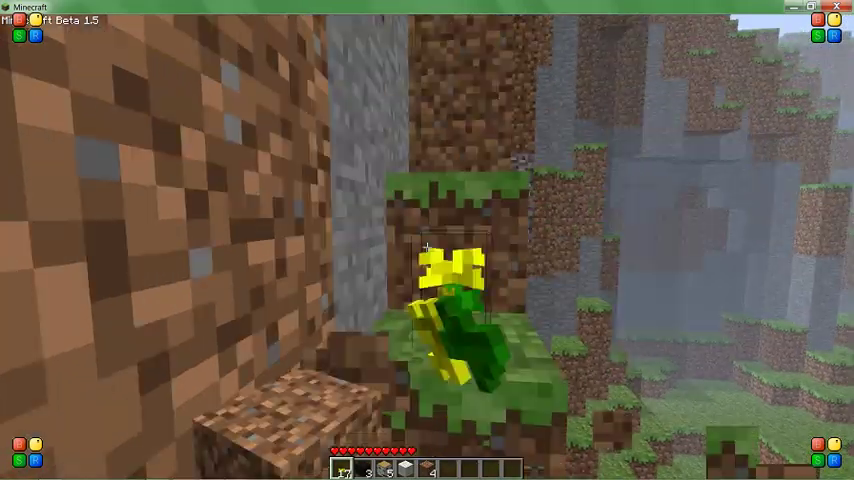
pyautogui.press('Escape')
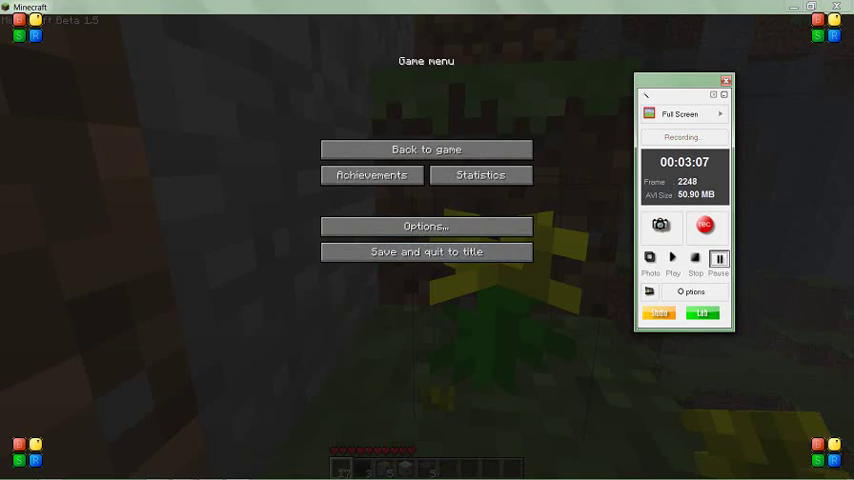
# Resume, mine four dirt blocks including the overhang, then open the inventory crafting grid.
pyautogui.click(426, 149)
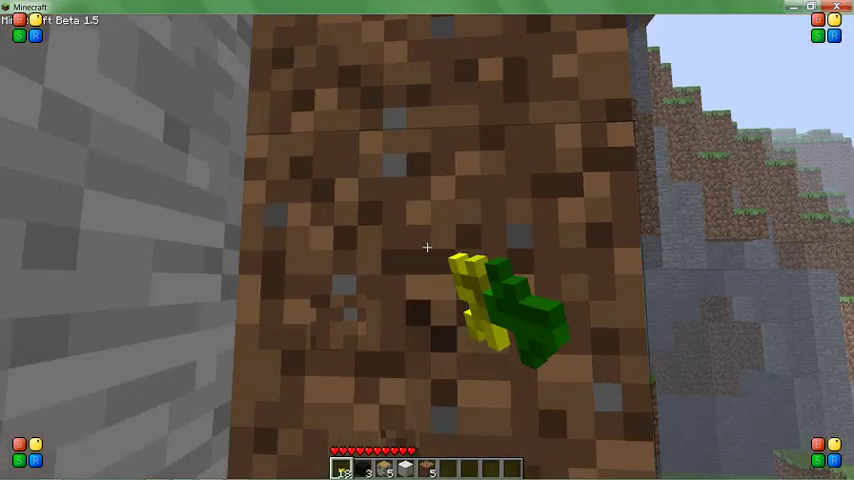
pyautogui.click(426, 247)
pyautogui.click(426, 247)
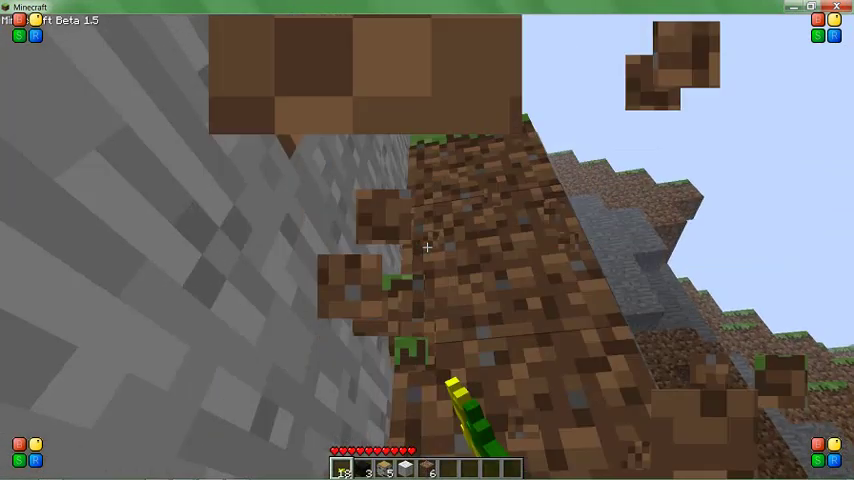
pyautogui.click(426, 247)
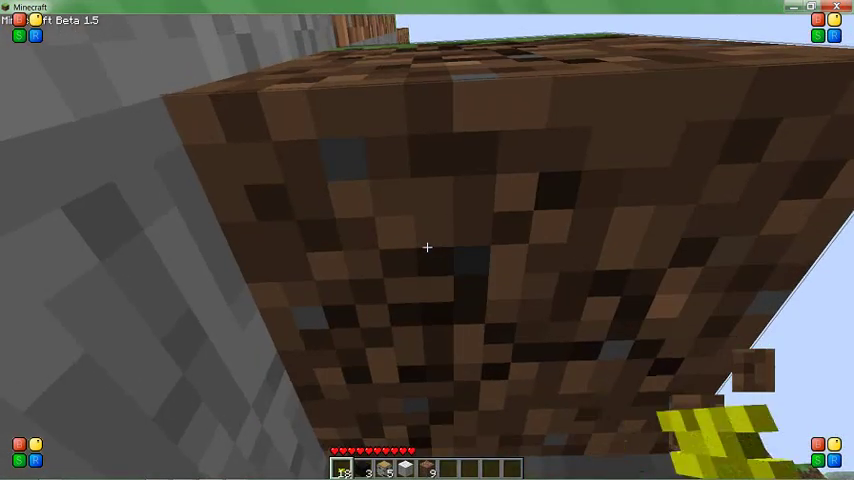
pyautogui.click(426, 247)
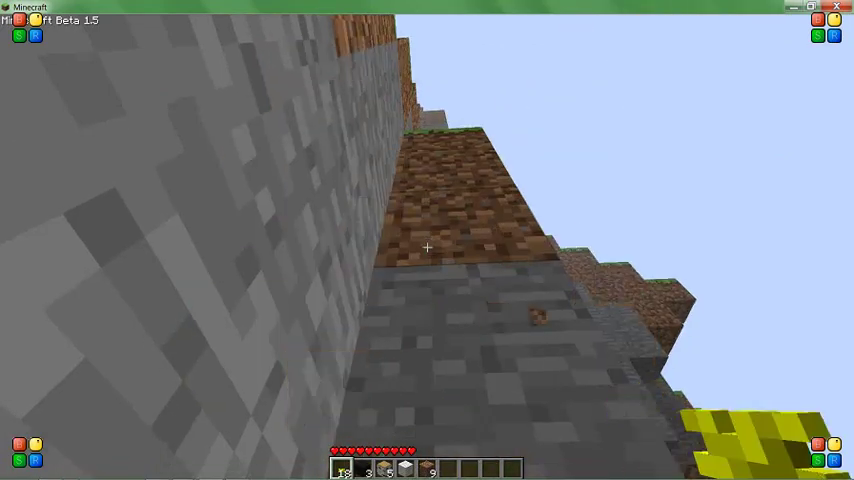
pyautogui.press('e')
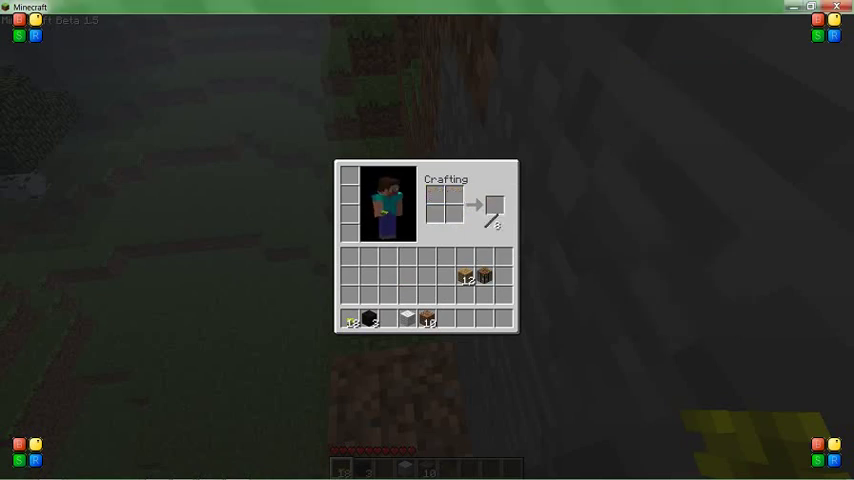
# Hold the crafting table from hotbar slot 6 and place it on the grass by the dirt wall.
pyautogui.press('e')
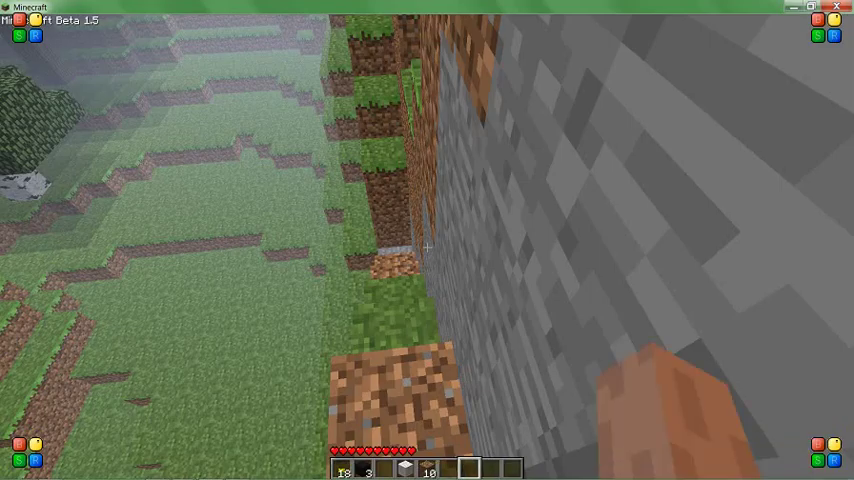
pyautogui.press('e')
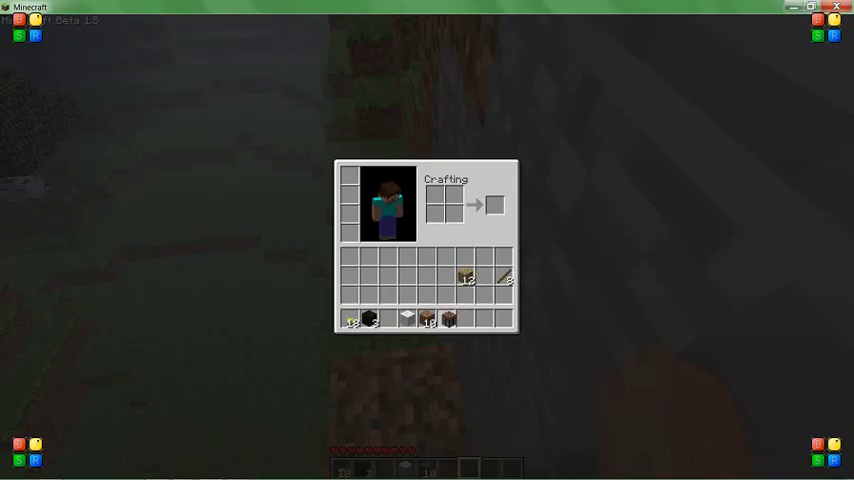
pyautogui.press('e')
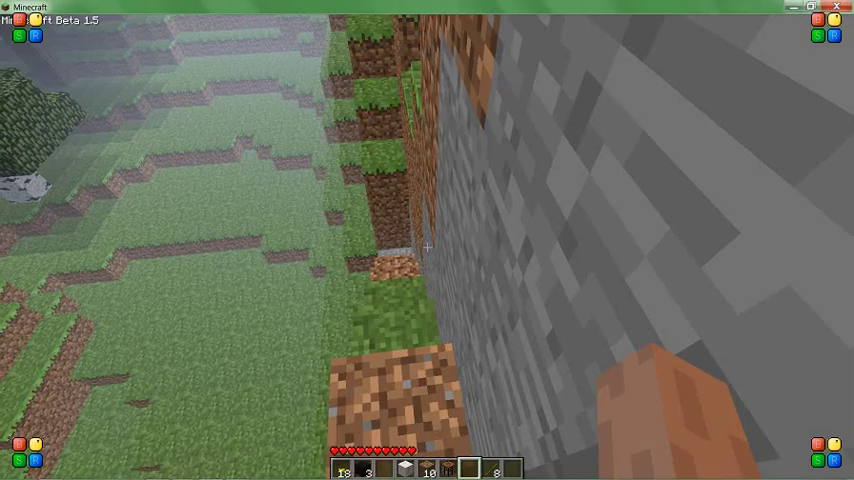
pyautogui.press('6')
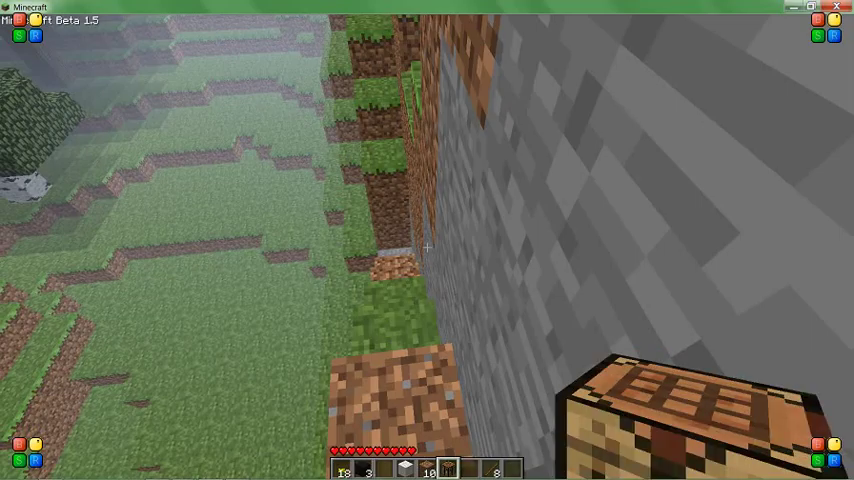
pyautogui.press('w')
pyautogui.press('w')
pyautogui.press('w')
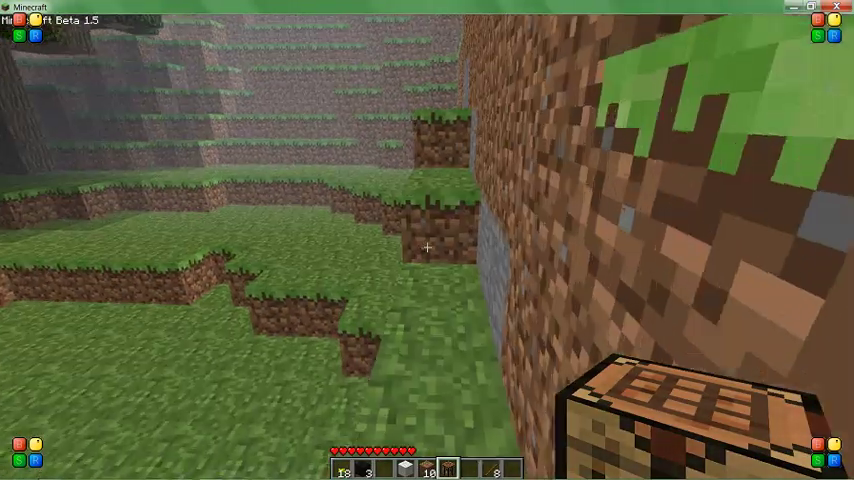
pyautogui.press('w')
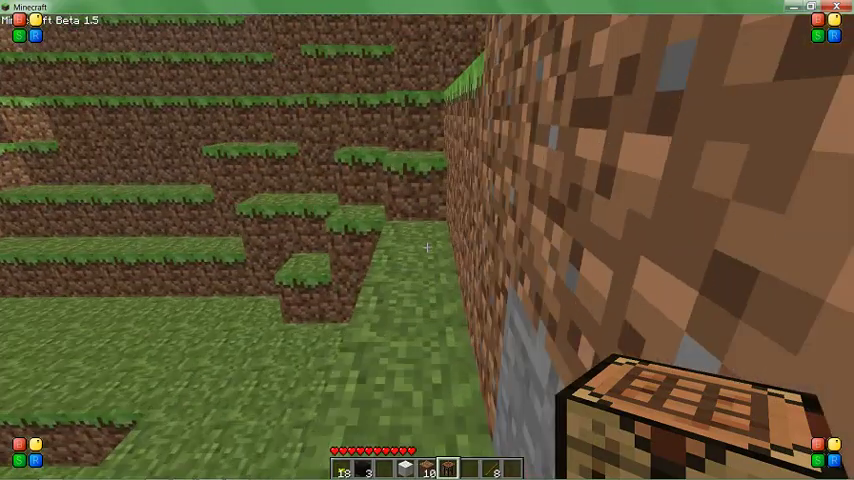
pyautogui.rightClick(427, 247)
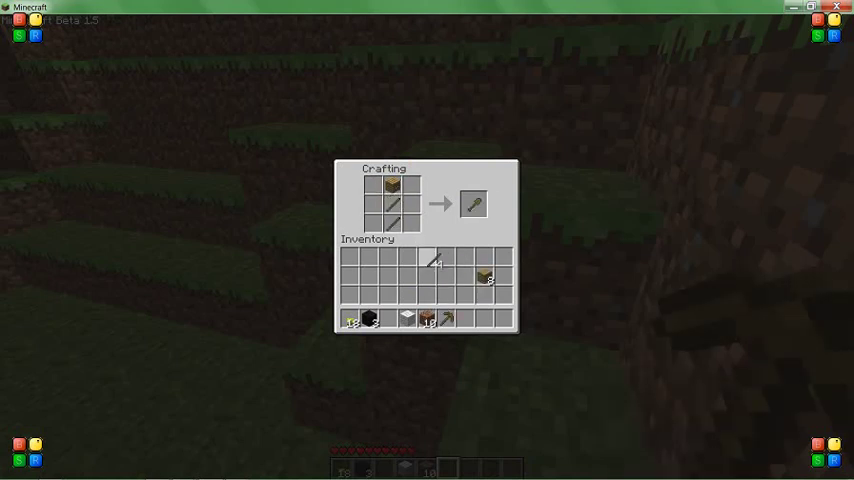
# Close the crafting screen after making the wooden pickaxe and shovel.
pyautogui.press('Escape')
pyautogui.scroll(1, 427, 246)
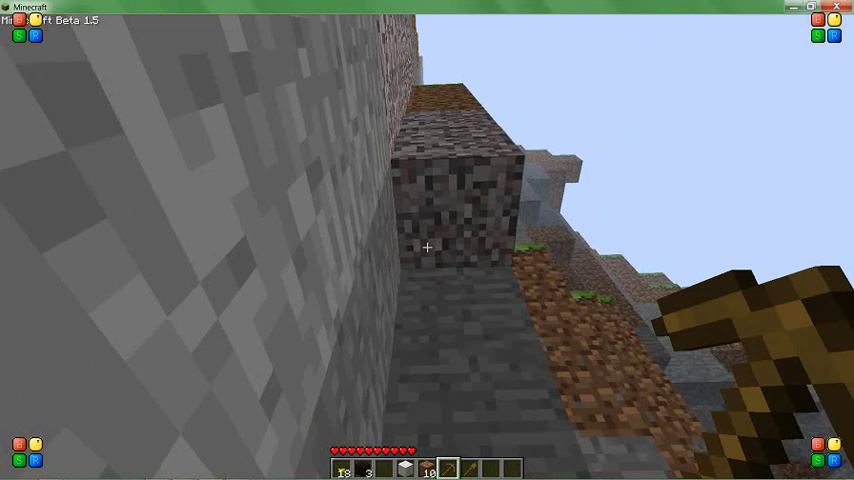
# Place a stone block from slot 4 onto the cobblestone and mine it.
pyautogui.press('1')
pyautogui.press('4')
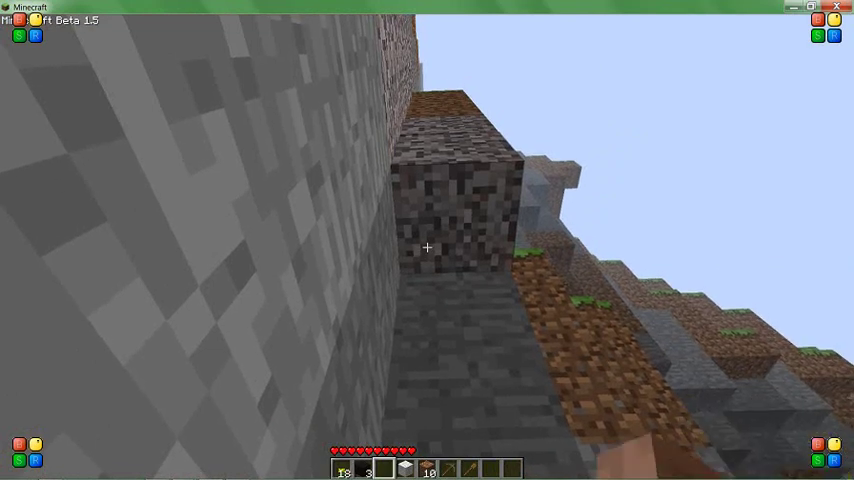
pyautogui.rightClick(426, 247)
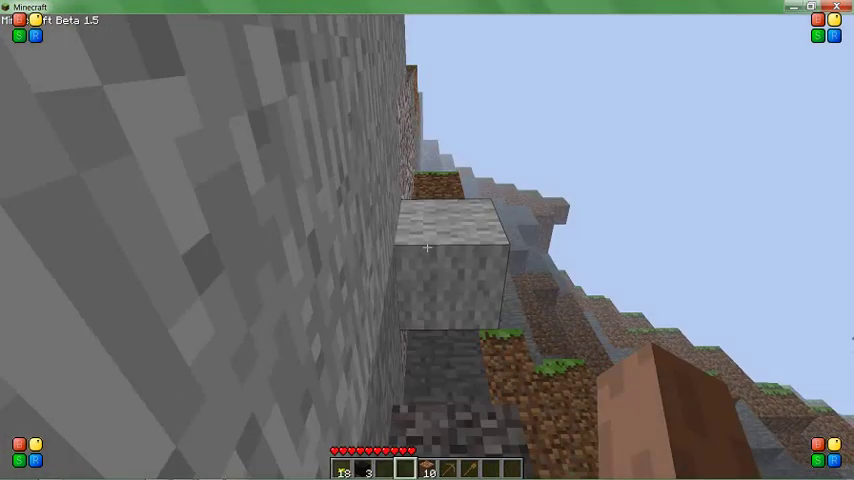
pyautogui.click(426, 247)
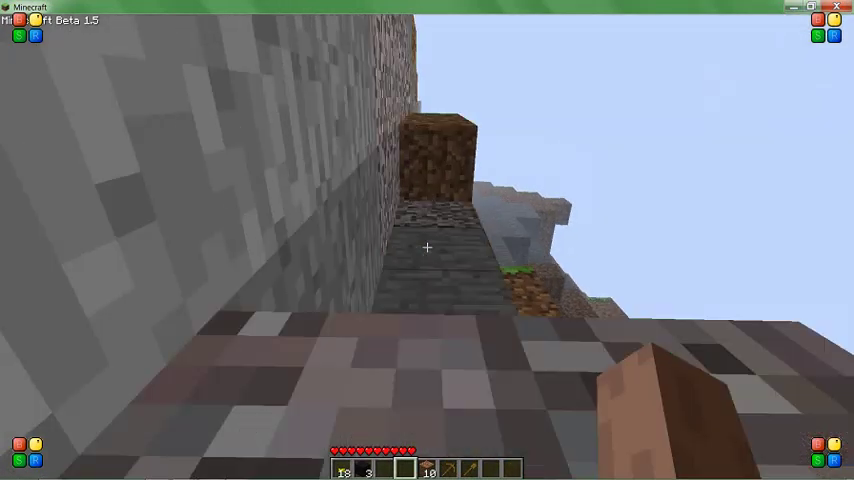
# Dig the gravel with the wooden shovel, then mine cobblestone with the wooden pickaxe.
pyautogui.press('7')
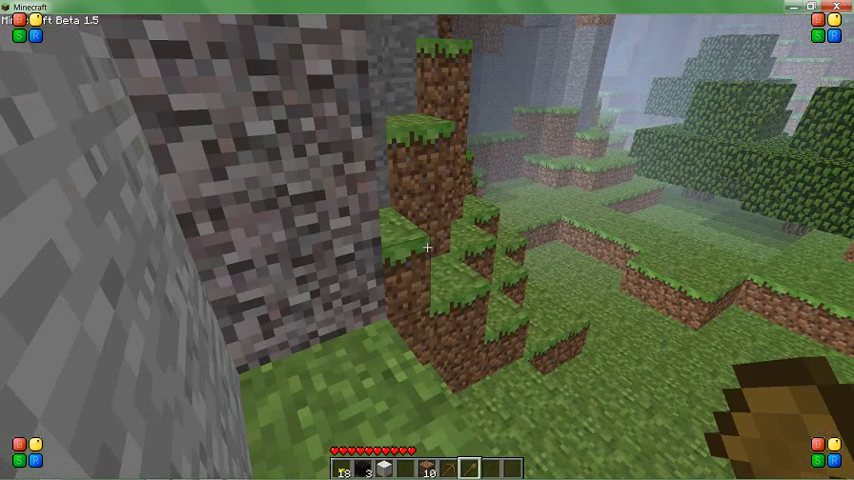
pyautogui.click(427, 247)
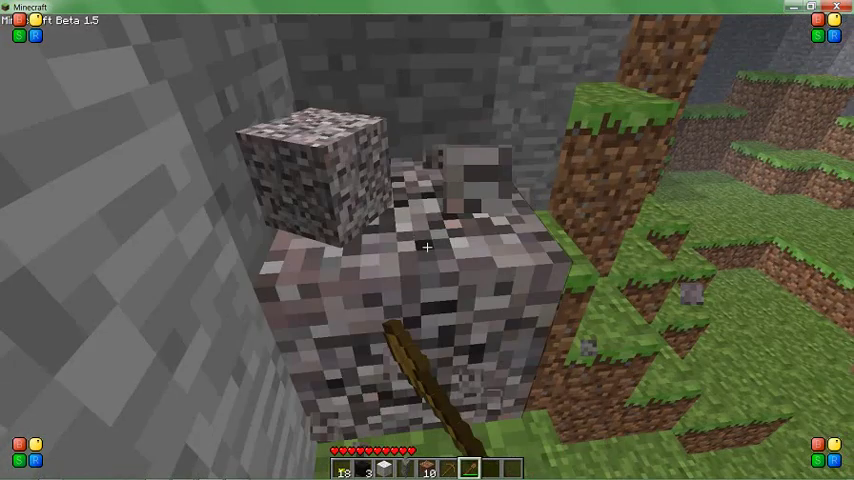
pyautogui.press('8')
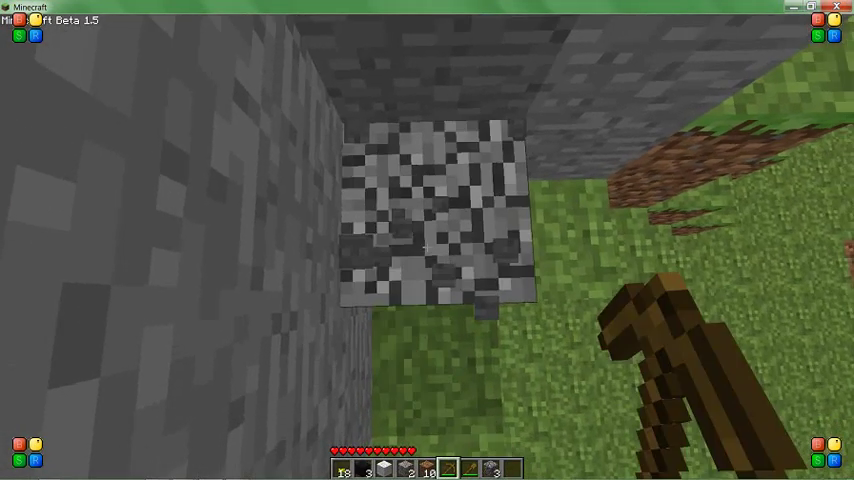
pyautogui.click(427, 247)
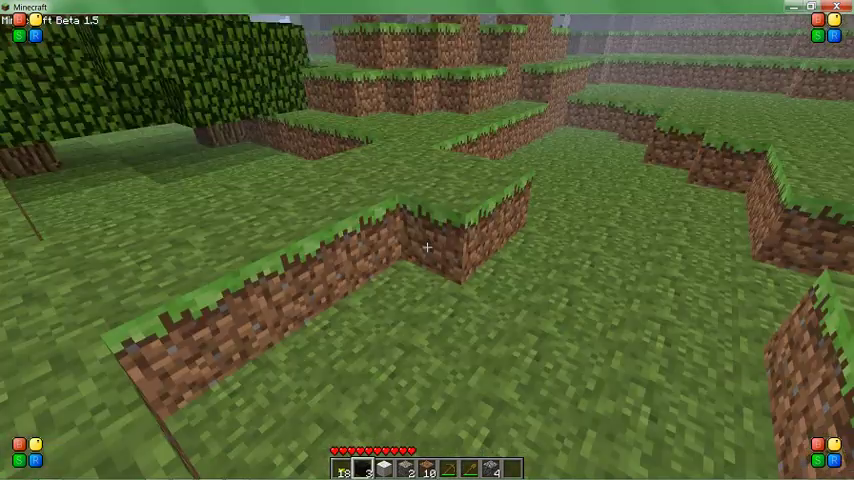
pyautogui.press('2')
# Switch to the shovel and dig a trench through the grass and dirt.
pyautogui.press('e')
pyautogui.press('Escape')
pyautogui.press('8')
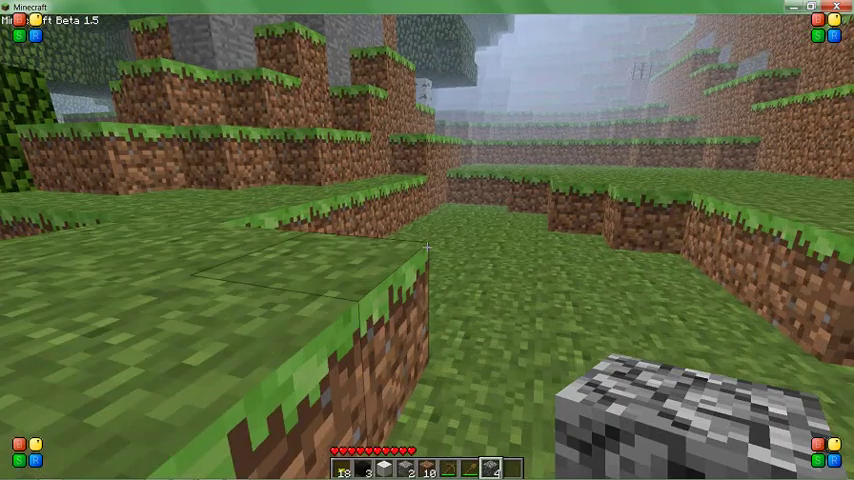
pyautogui.press('4')
pyautogui.press('7')
pyautogui.click(427, 247)
pyautogui.click(427, 247)
pyautogui.click(427, 247)
pyautogui.click(427, 247)
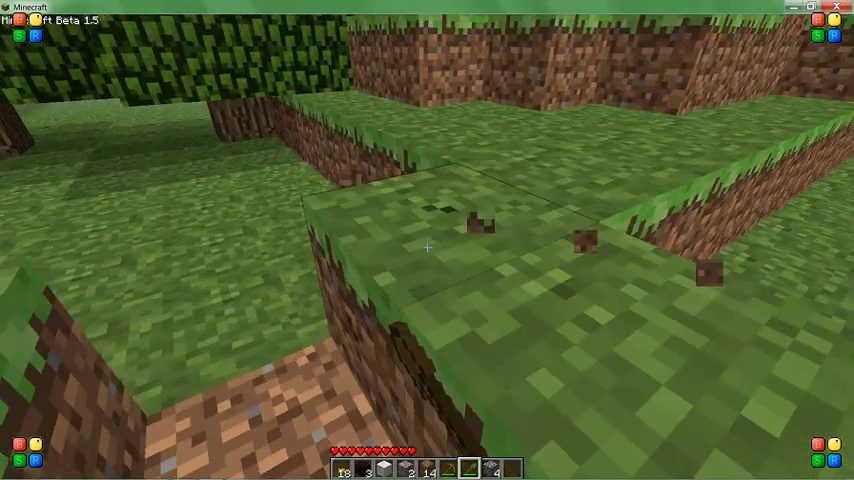
pyautogui.click(427, 247)
pyautogui.click(427, 247)
pyautogui.click(427, 247)
pyautogui.click(427, 247)
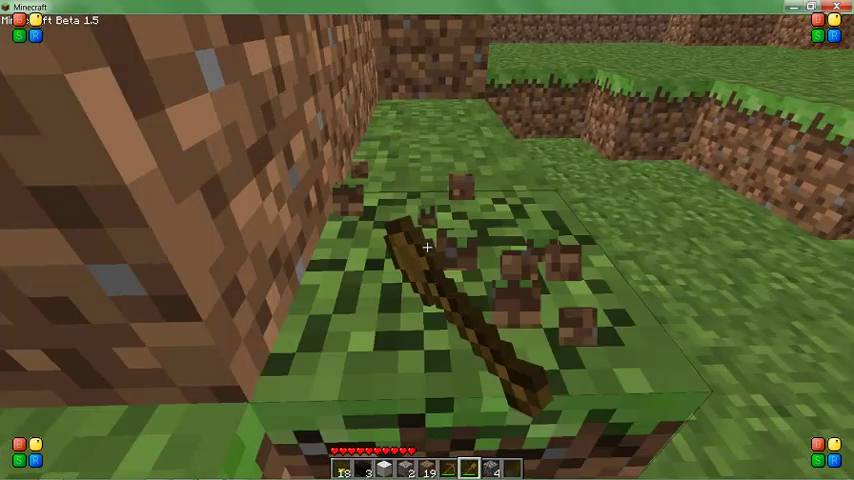
pyautogui.click(427, 247)
pyautogui.click(427, 247)
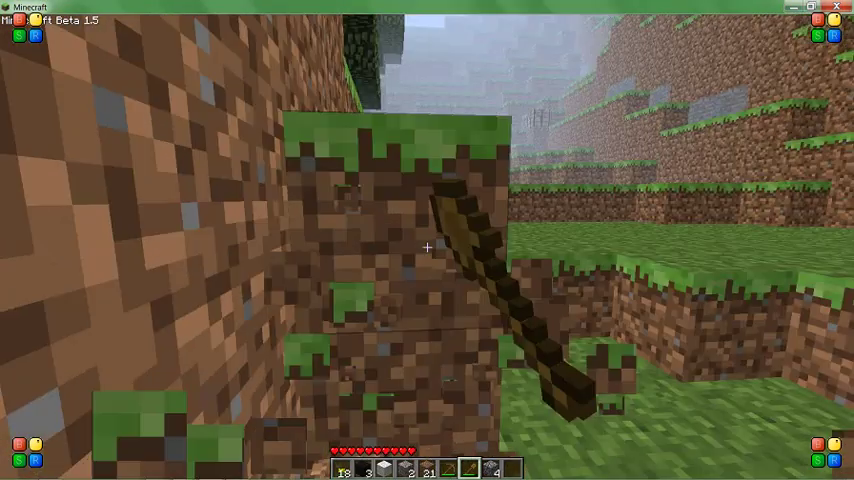
pyautogui.click(427, 247)
pyautogui.click(427, 247)
pyautogui.click(427, 247)
pyautogui.click(427, 247)
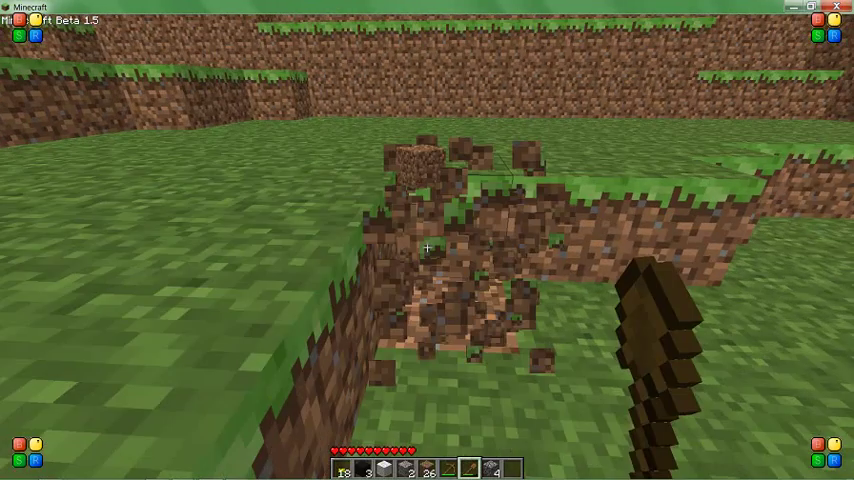
pyautogui.click(427, 247)
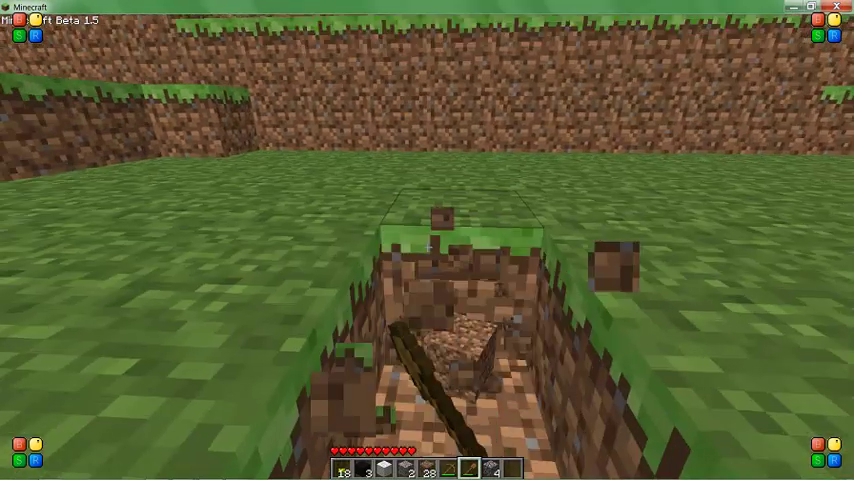
pyautogui.click(427, 247)
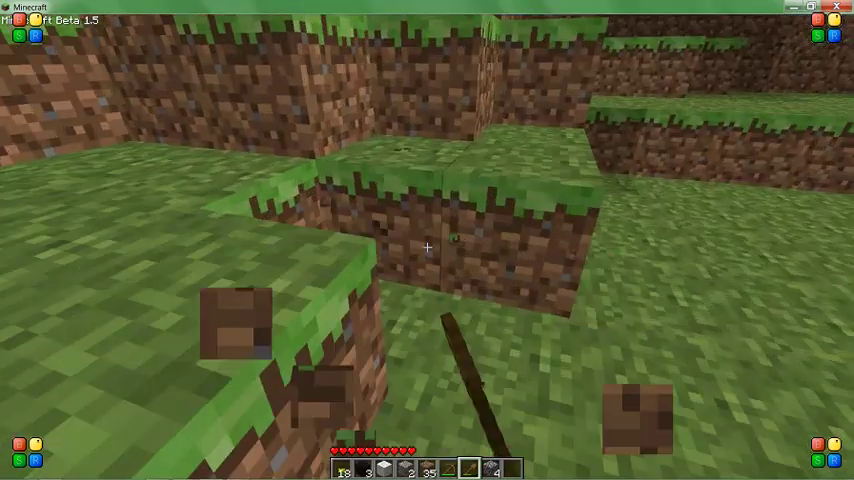
# Widen the trench by clearing the surrounding grass blocks, growing the dirt stack to 53.
pyautogui.click(427, 247)
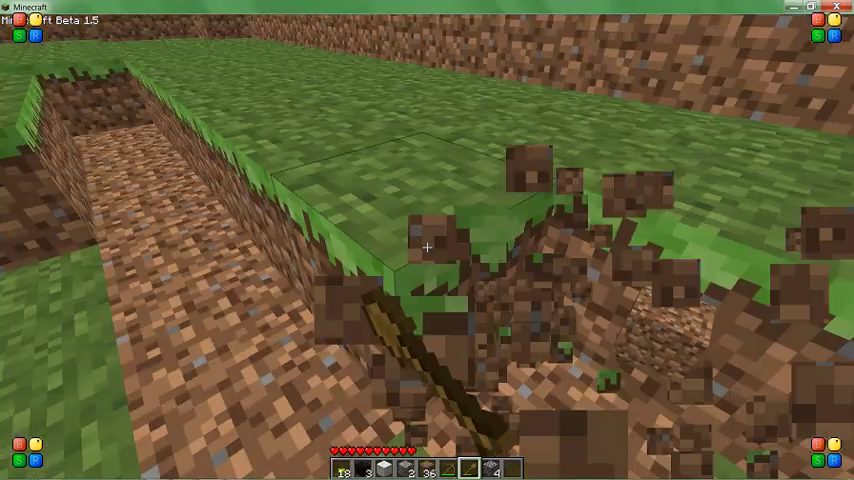
pyautogui.click(427, 247)
pyautogui.click(427, 247)
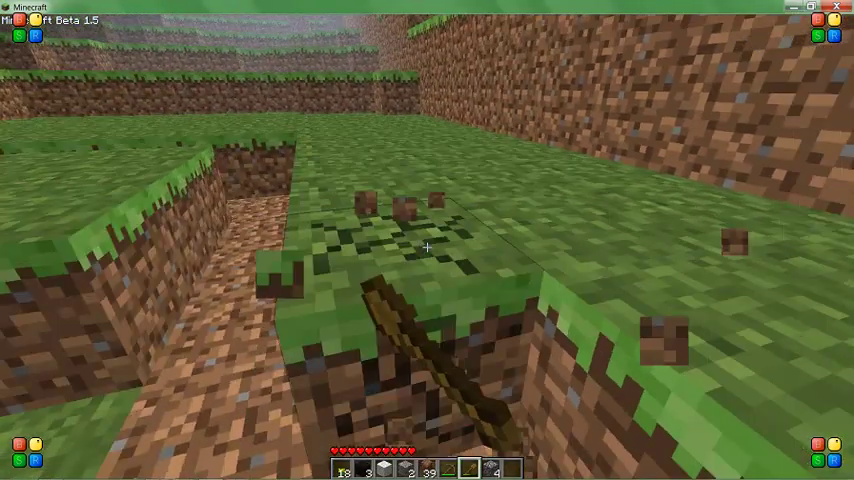
pyautogui.click(427, 247)
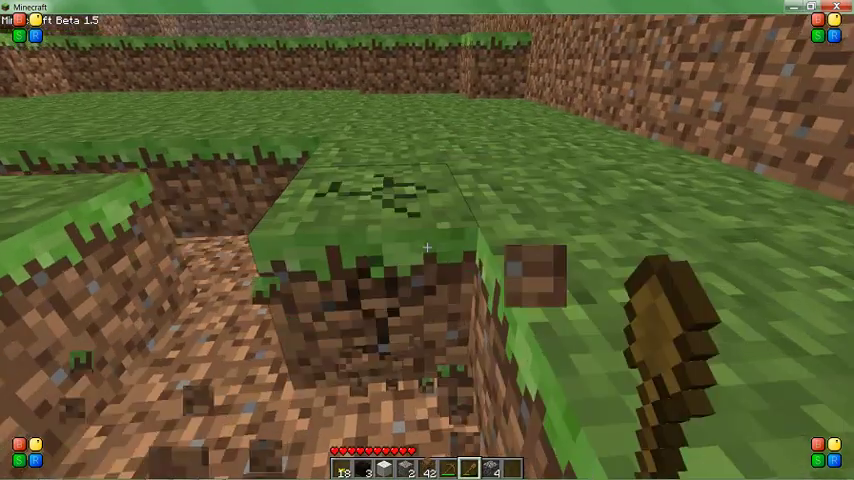
pyautogui.click(427, 247)
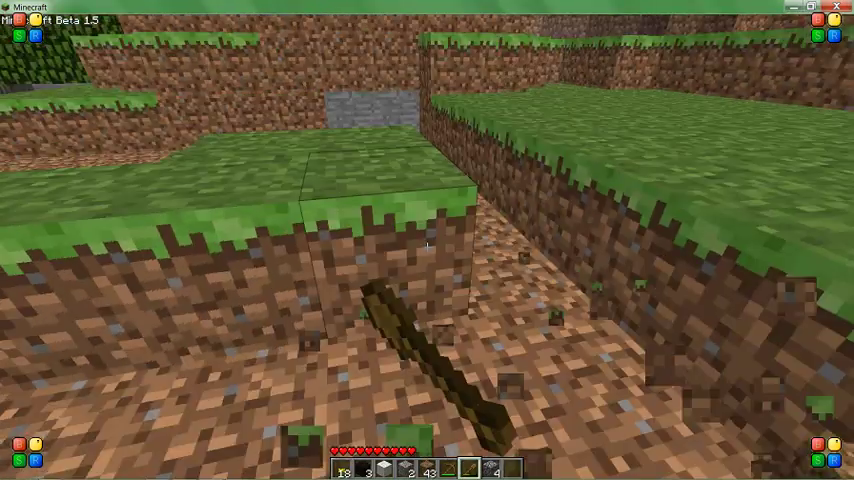
pyautogui.click(427, 247)
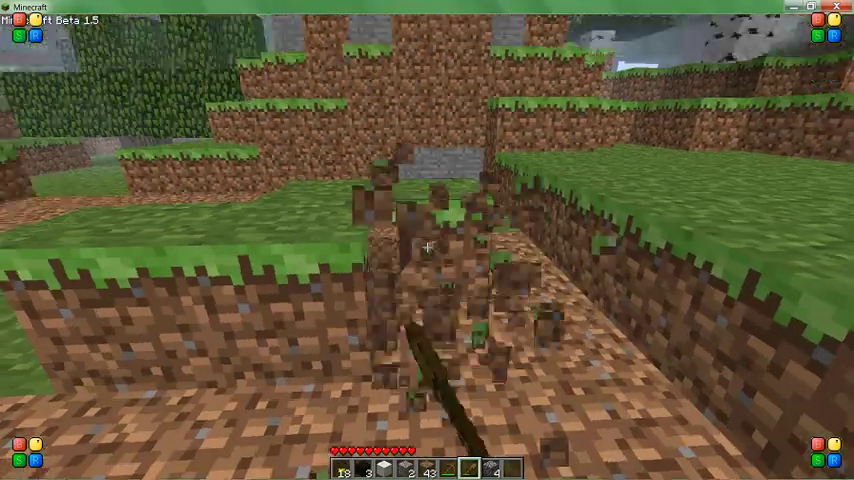
pyautogui.click(427, 247)
pyautogui.click(427, 247)
pyautogui.click(427, 247)
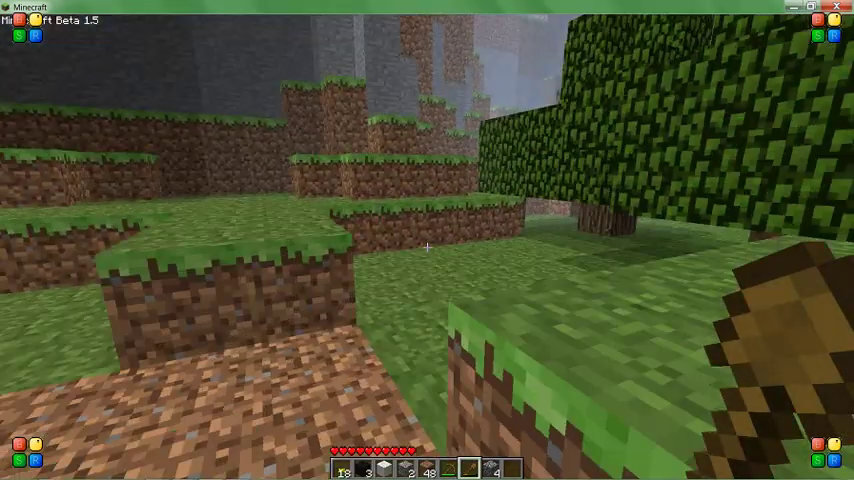
pyautogui.click(427, 247)
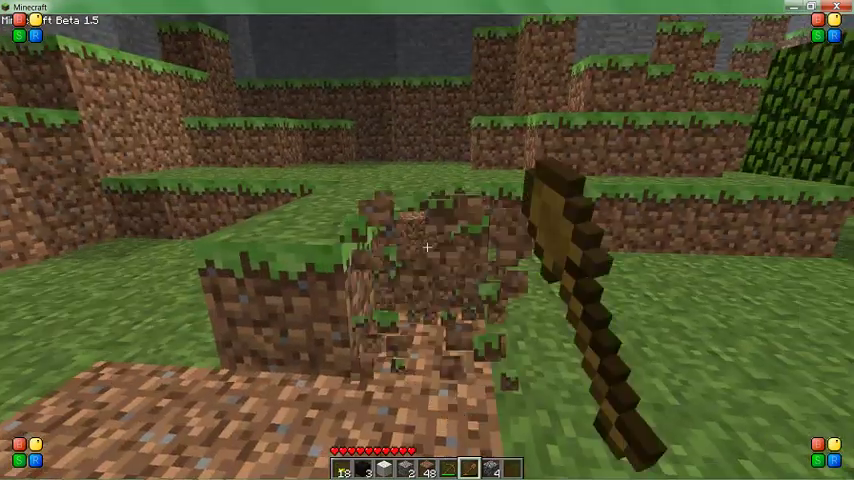
pyautogui.click(427, 247)
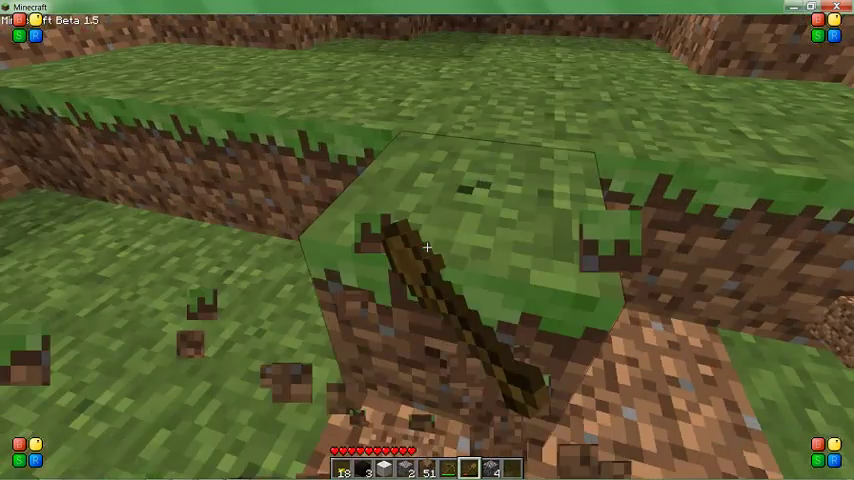
pyautogui.click(427, 247)
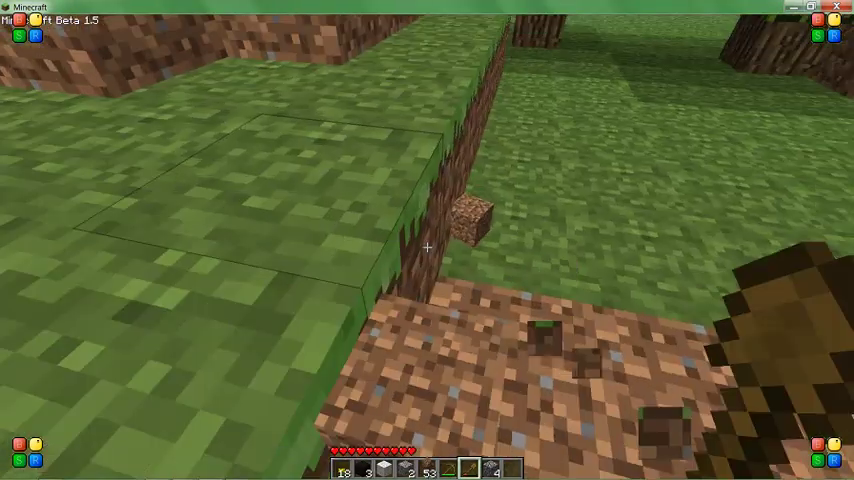
pyautogui.scroll(1, 427, 247)
pyautogui.scroll(1, 427, 247)
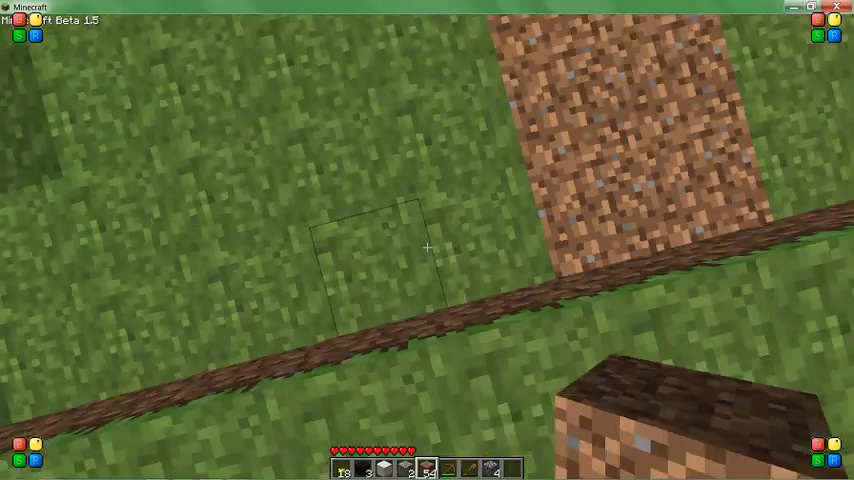
# Place two dirt blocks on the grass and start digging into the dirt wall with the shovel.
pyautogui.rightClick(427, 247)
pyautogui.rightClick(427, 247)
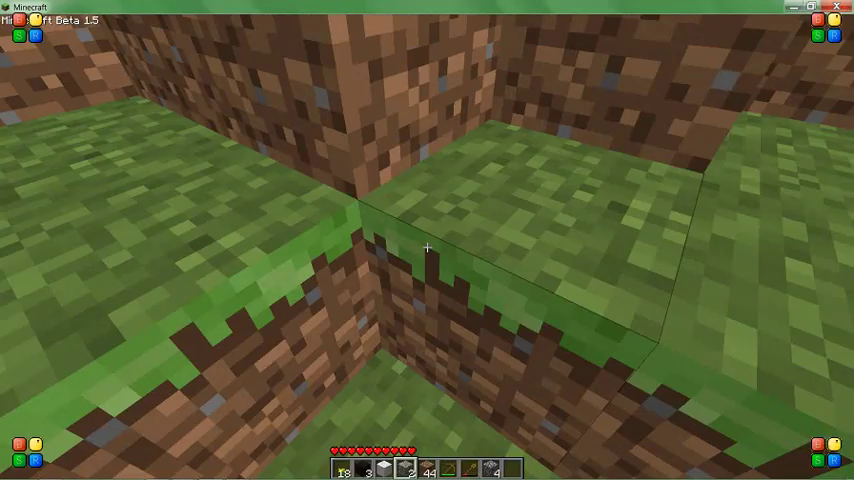
pyautogui.press('7')
pyautogui.click(427, 247)
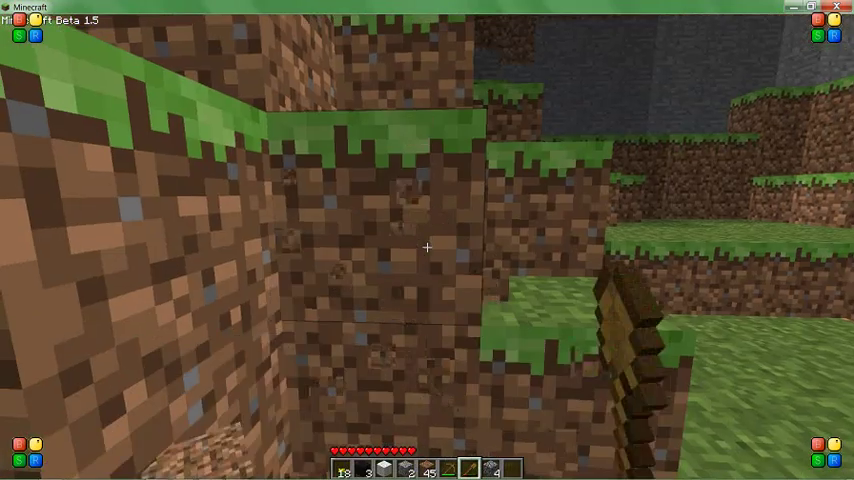
pyautogui.click(427, 247)
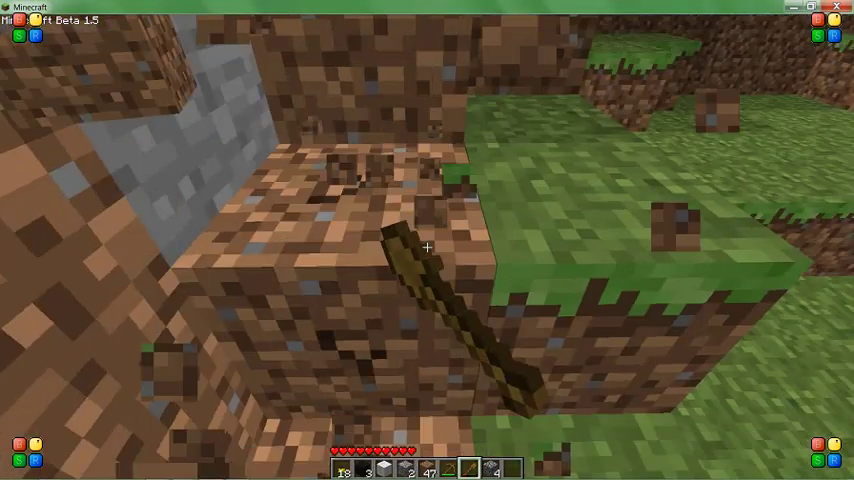
pyautogui.click(427, 247)
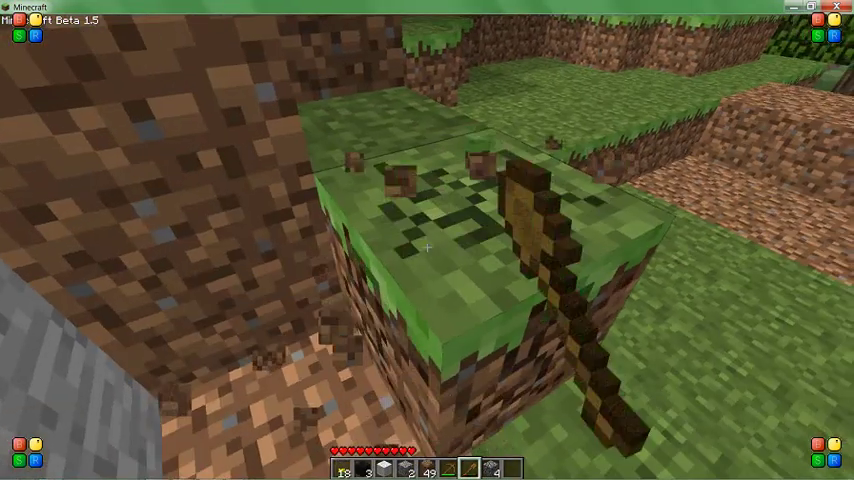
pyautogui.click(427, 247)
# Dig out the remaining dirt beside the stone until dirt reaches 59, then start mining stone.
pyautogui.click(427, 247)
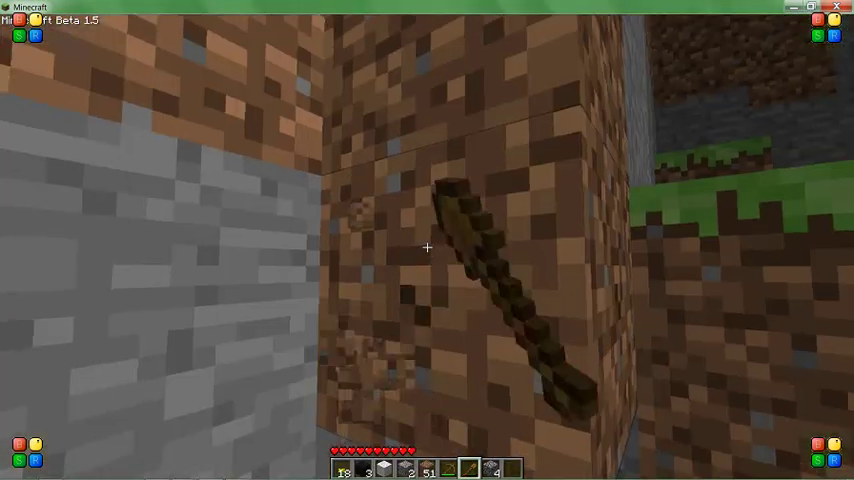
pyautogui.click(427, 247)
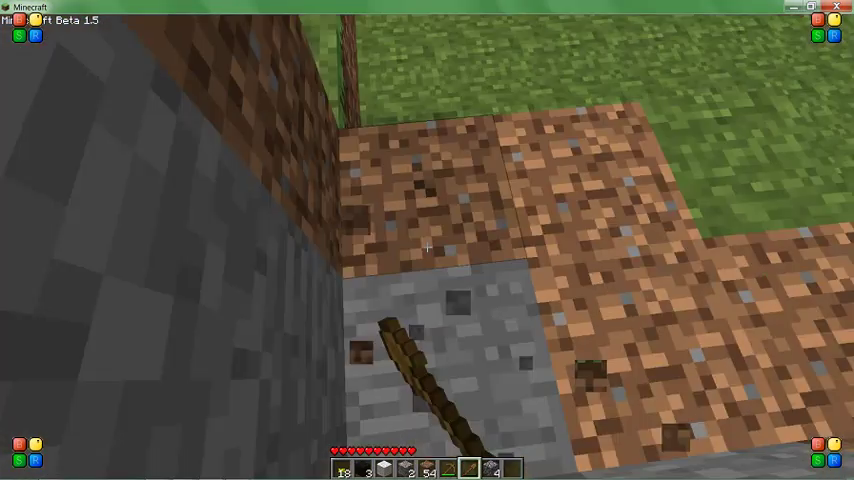
pyautogui.click(427, 247)
pyautogui.click(427, 247)
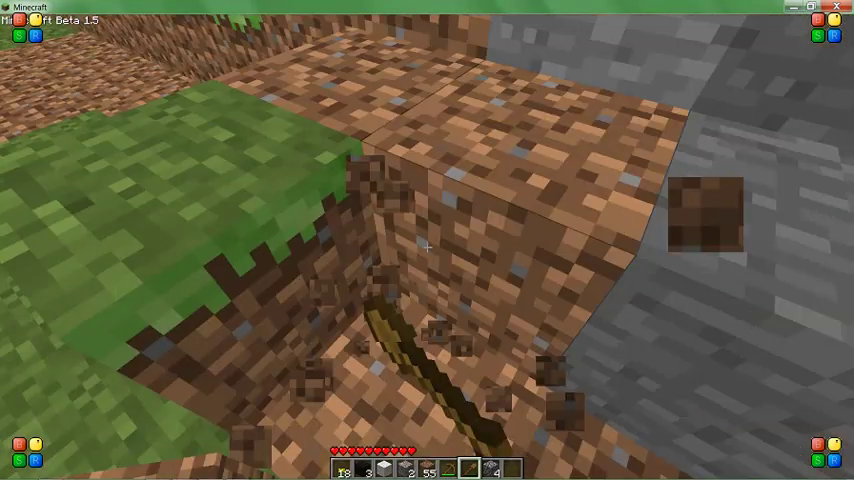
pyautogui.click(427, 247)
pyautogui.click(427, 247)
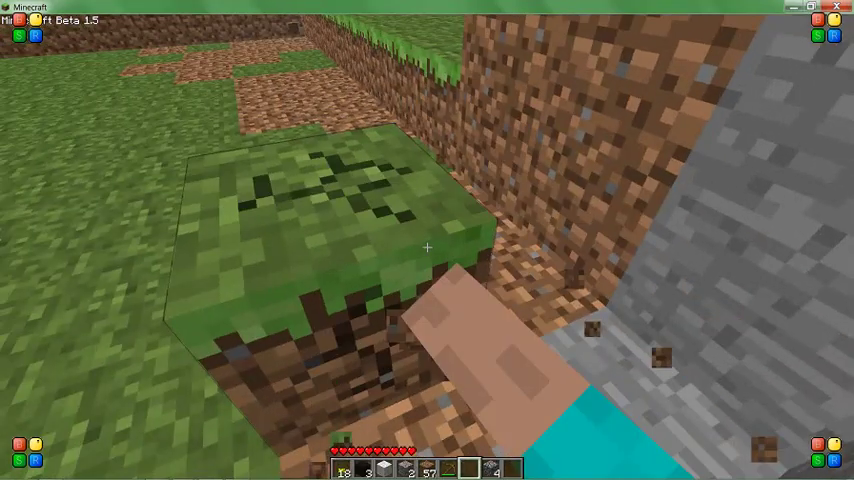
pyautogui.click(427, 247)
pyautogui.click(427, 247)
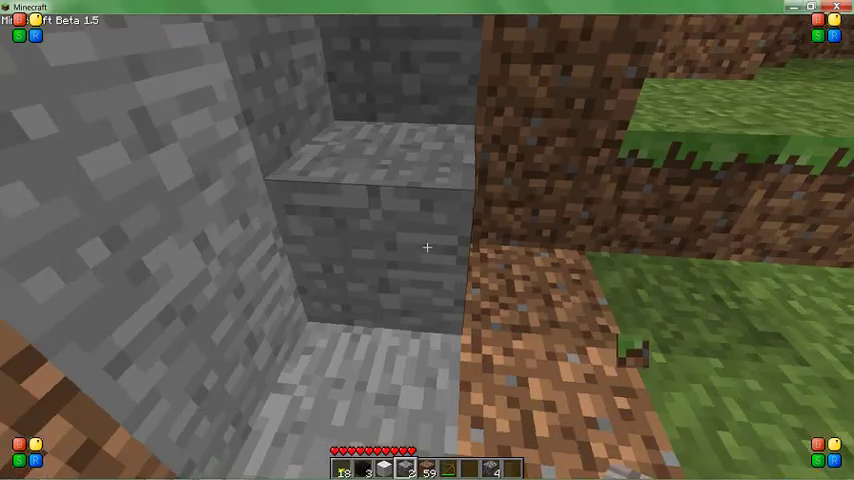
pyautogui.scroll(1, 427, 247)
pyautogui.click(427, 247)
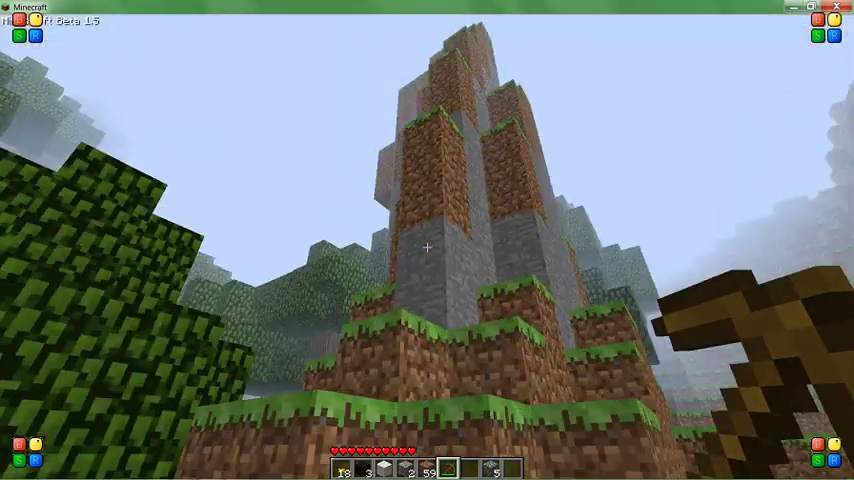
# Walk through the grassy valley to the tall dirt and stone pillar and open the inventory.
pyautogui.press('w')
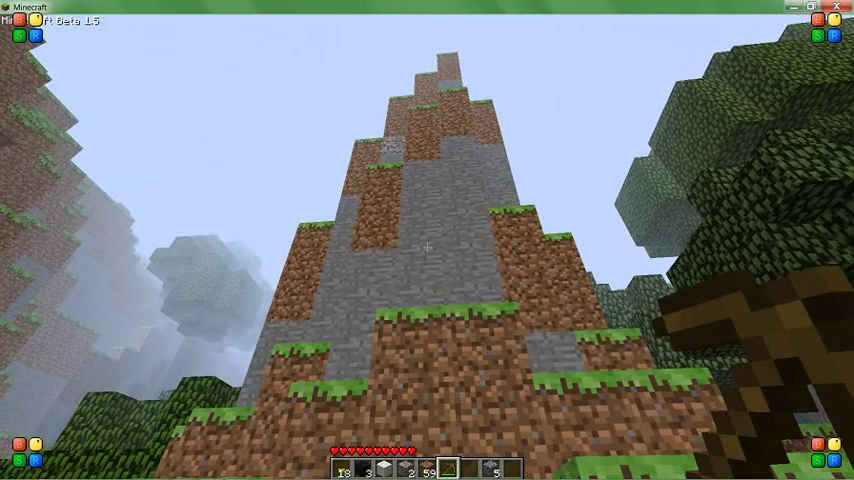
pyautogui.press('w')
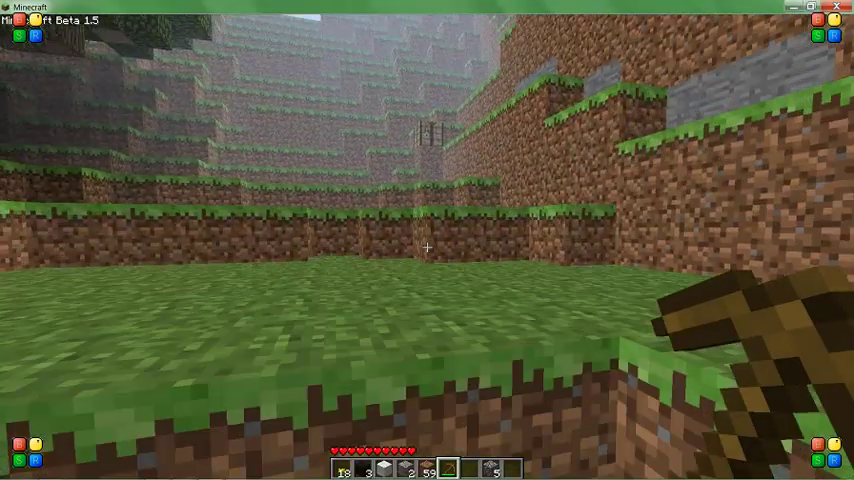
pyautogui.press('w')
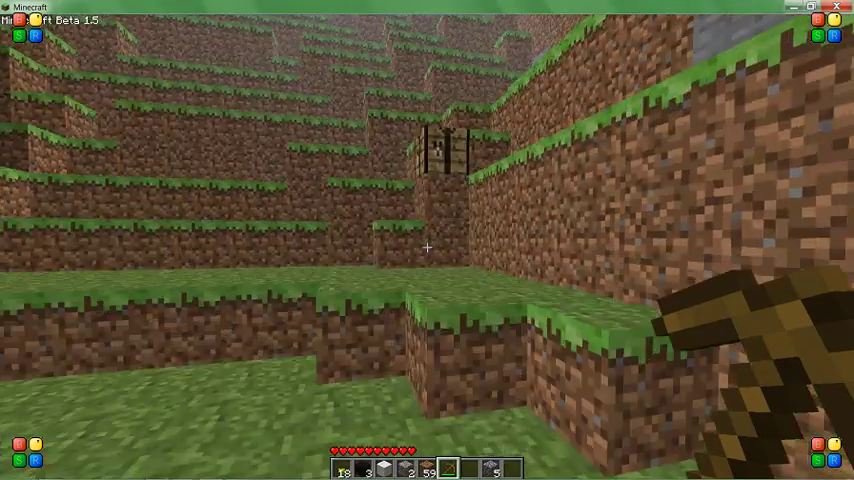
pyautogui.press('e')
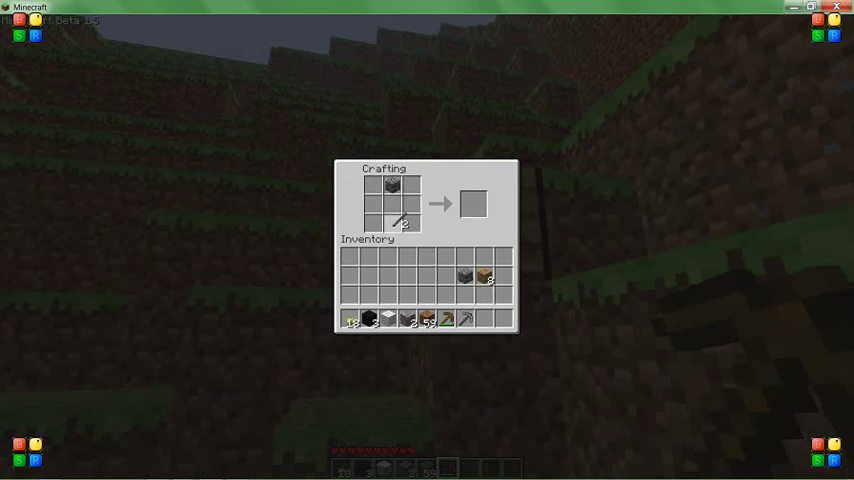
# Close the inventory once the stone shovel is crafted from cobblestone and sticks.
pyautogui.press('Escape')
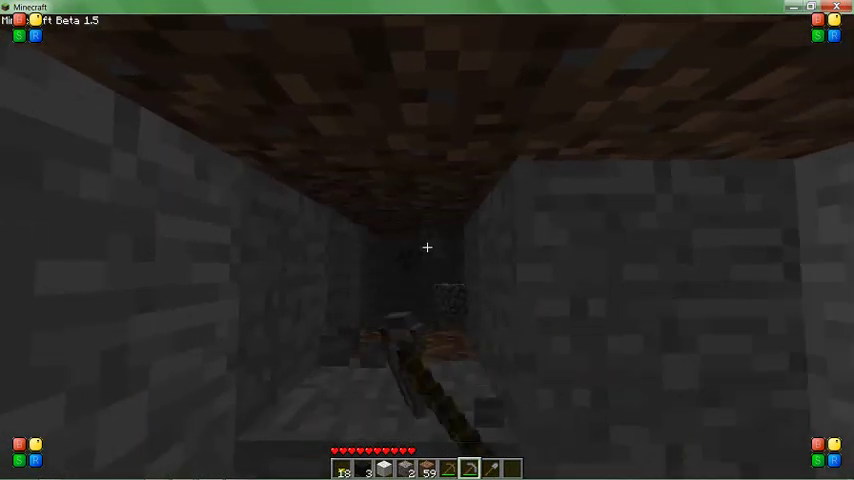
# Mine away the tunnel's stone blocks with the pickaxe, then walk out into the valley.
pyautogui.click(427, 247)
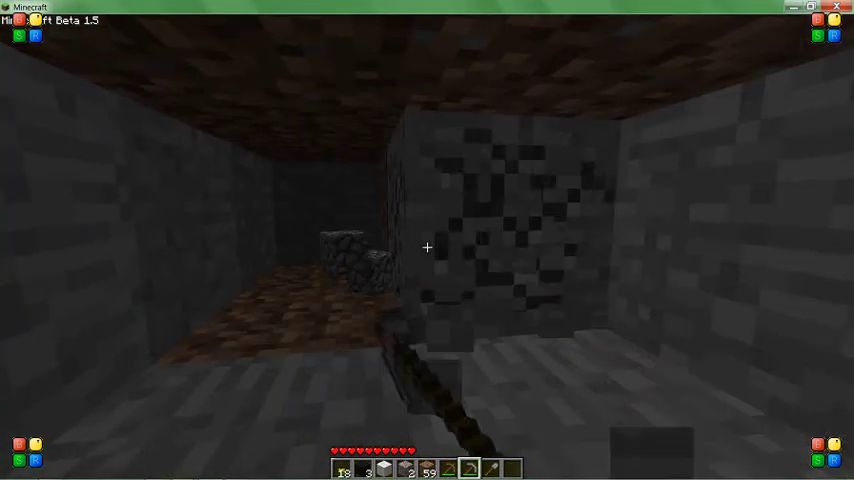
pyautogui.moveTo(427, 247); pyautogui.dragTo(427, 247)
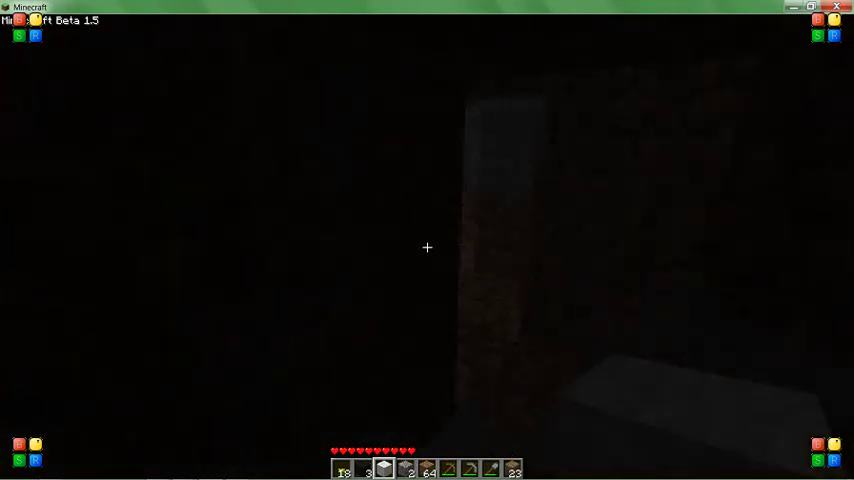
pyautogui.press('w')
pyautogui.press('w')
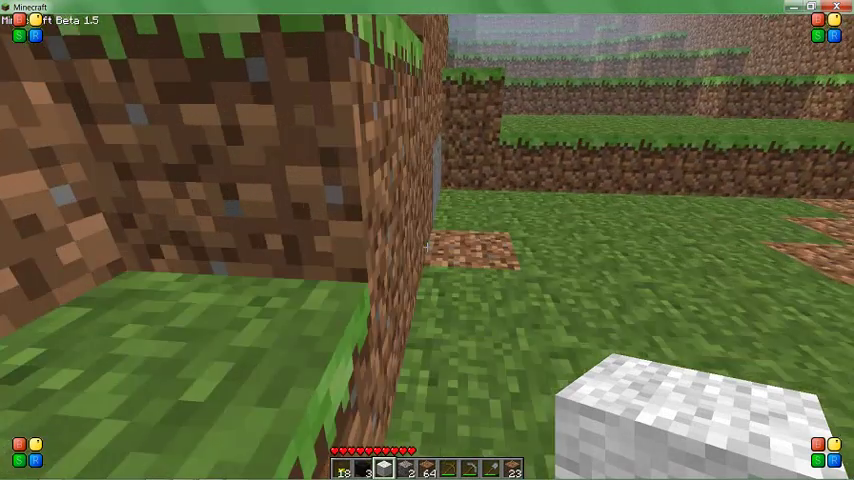
# Select the dirt stack, break one wall block, and start laying a dirt path on the grass.
pyautogui.press('4')
pyautogui.press('5')
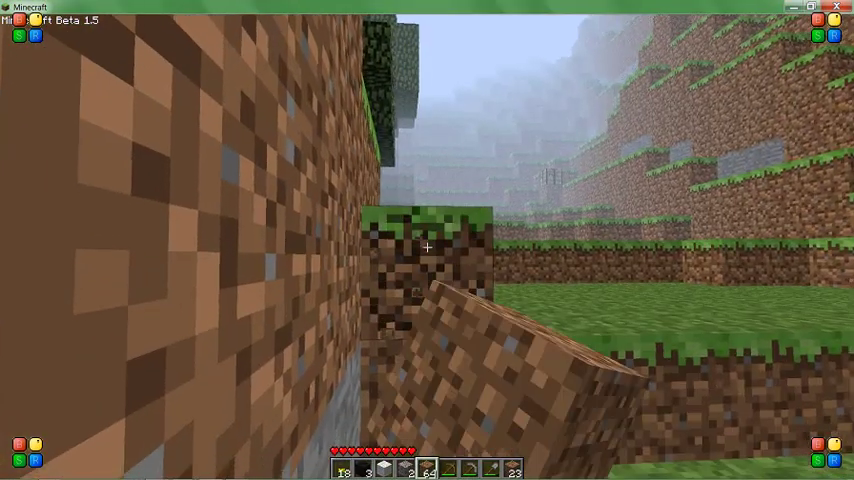
pyautogui.click(427, 245)
pyautogui.moveTo(427, 245); pyautogui.dragTo(427, 245)
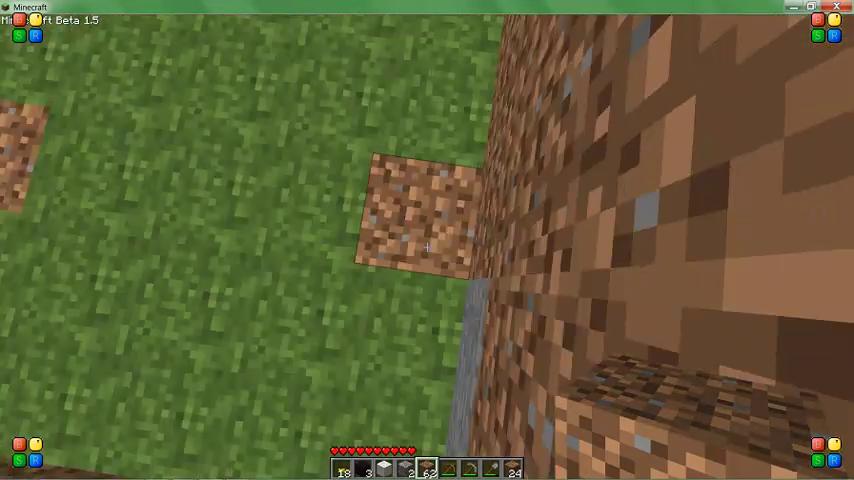
pyautogui.rightClick(427, 245)
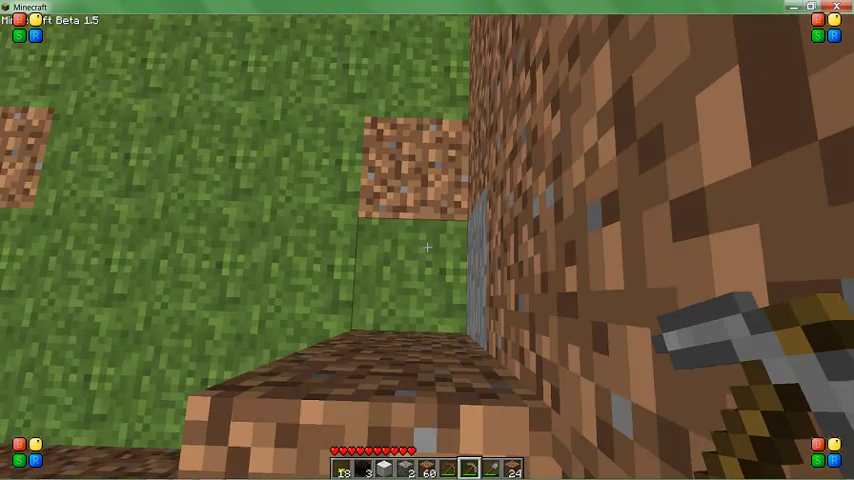
pyautogui.scroll(1, 427, 246)
pyautogui.rightClick(427, 246)
pyautogui.rightClick(427, 246)
# Keep placing dirt to fill the trenches and raise dirt walls, breaking one misplaced block.
pyautogui.rightClick(427, 246)
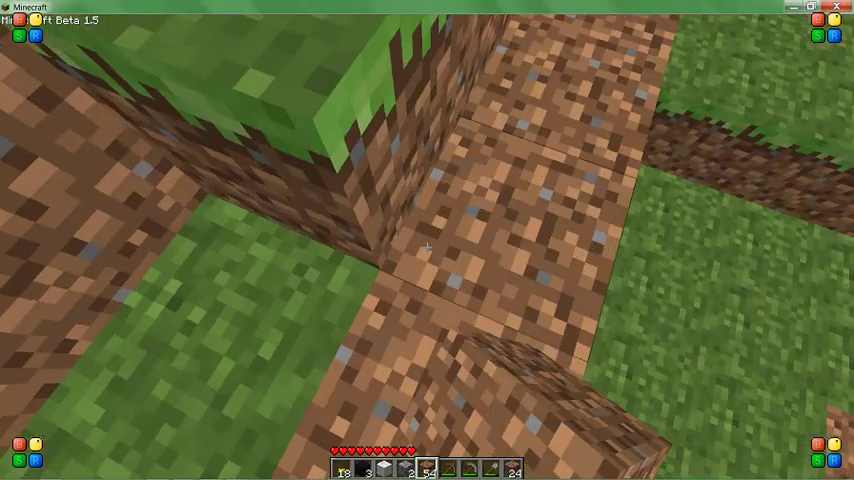
pyautogui.rightClick(427, 246)
pyautogui.rightClick(427, 246)
pyautogui.rightClick(427, 246)
pyautogui.rightClick(427, 246)
pyautogui.rightClick(427, 246)
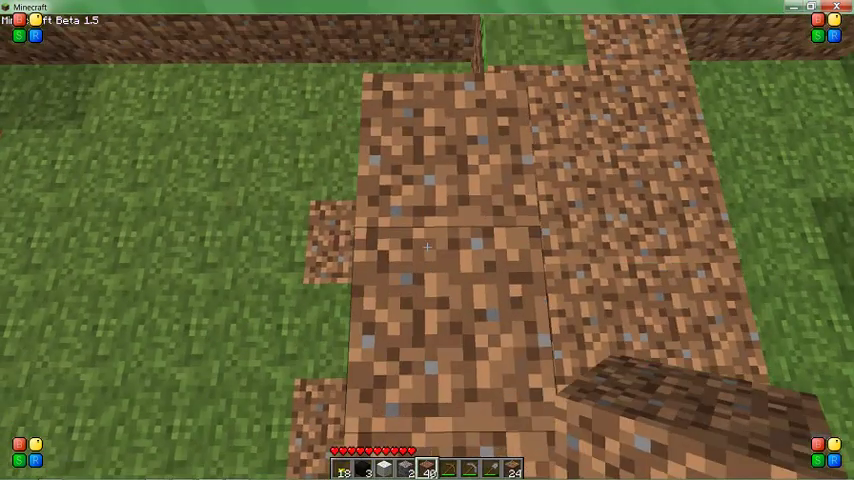
pyautogui.rightClick(427, 246)
pyautogui.rightClick(427, 246)
pyautogui.rightClick(427, 246)
pyautogui.rightClick(427, 246)
pyautogui.rightClick(427, 246)
pyautogui.rightClick(427, 246)
pyautogui.rightClick(427, 246)
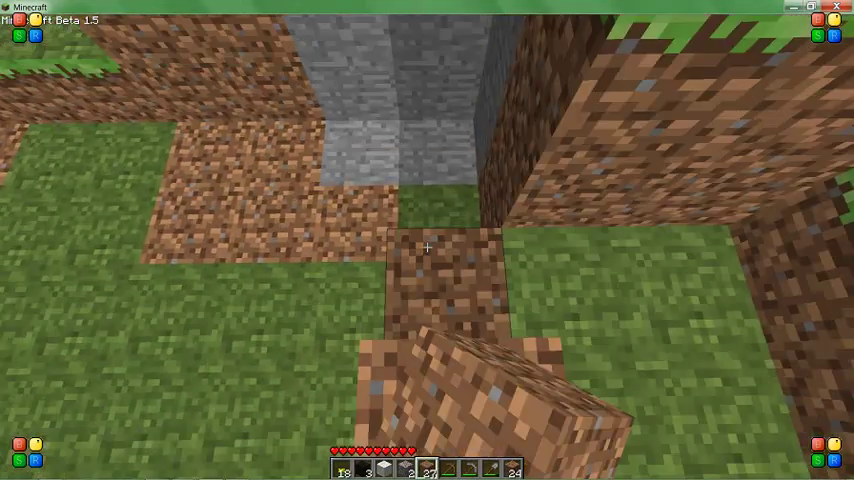
pyautogui.rightClick(427, 246)
pyautogui.rightClick(427, 246)
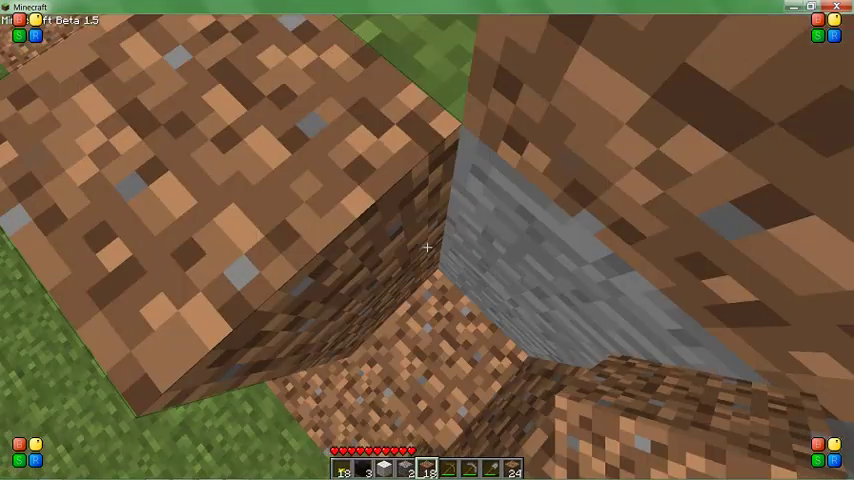
pyautogui.click(427, 246)
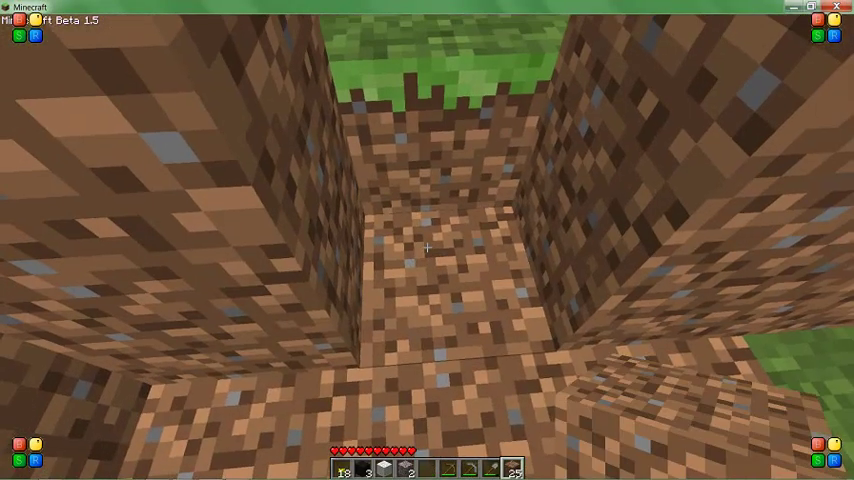
# Lay about ten more dirt blocks to extend the dirt floor along the path.
pyautogui.rightClick(427, 247)
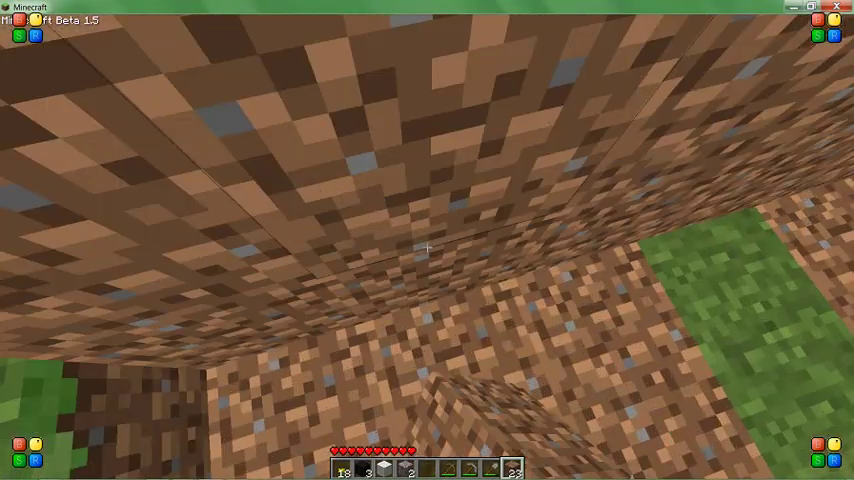
pyautogui.rightClick(427, 247)
pyautogui.rightClick(427, 247)
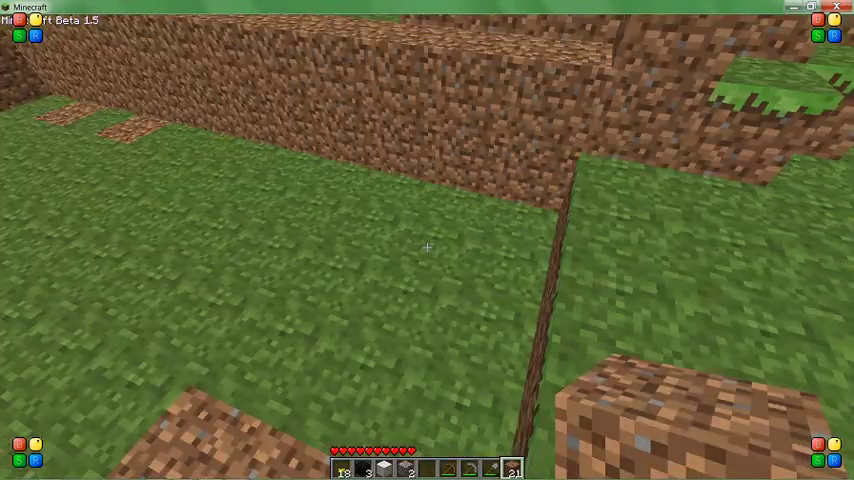
pyautogui.rightClick(427, 247)
pyautogui.rightClick(427, 247)
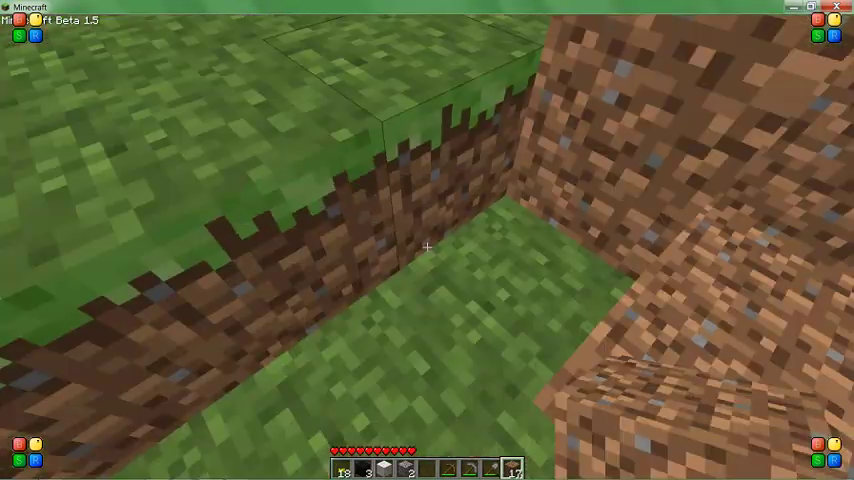
pyautogui.rightClick(427, 247)
pyautogui.rightClick(427, 247)
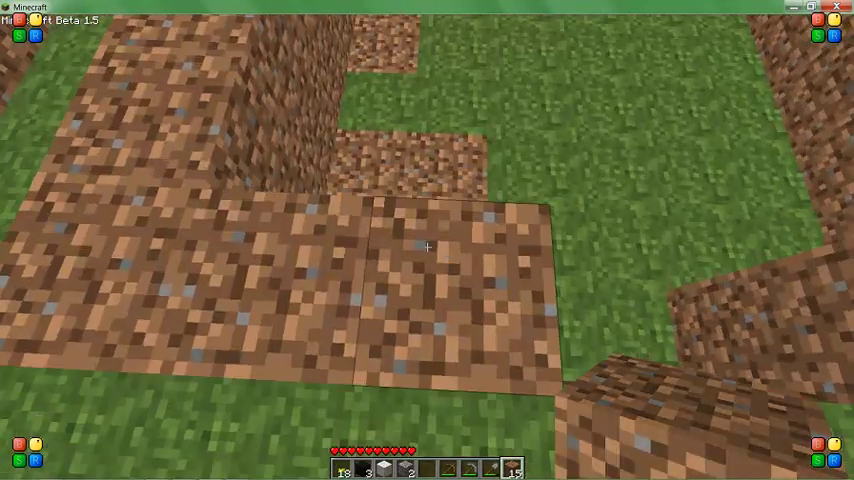
pyautogui.rightClick(427, 247)
pyautogui.rightClick(427, 247)
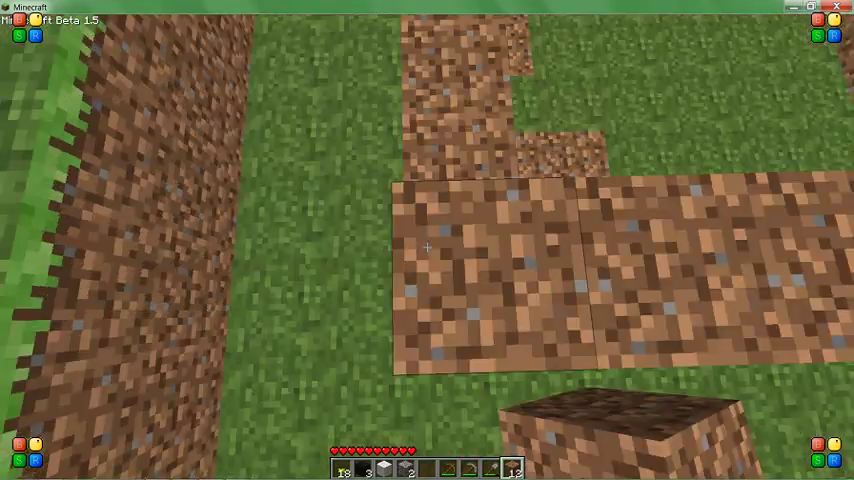
pyautogui.rightClick(427, 247)
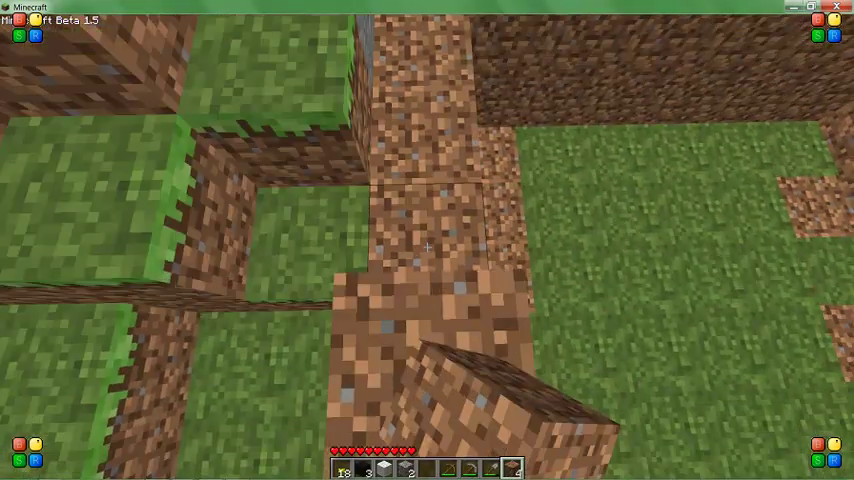
# Swap one path block for stone, then rearrange the inventory to bring planks and 12 cobblestone to hand.
pyautogui.click(427, 247)
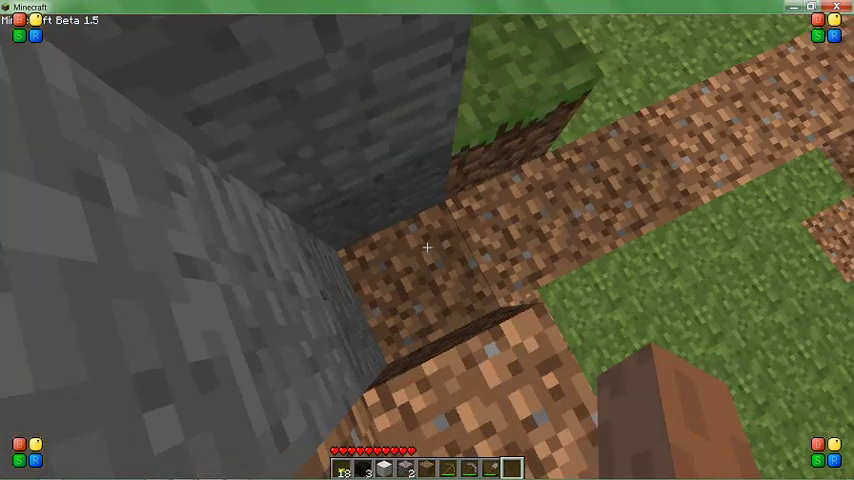
pyautogui.scroll(3, 427, 247)
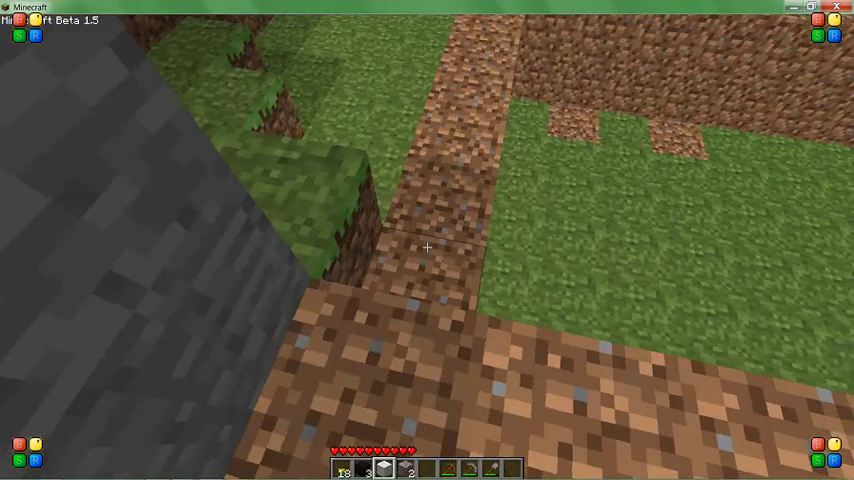
pyautogui.rightClick(427, 247)
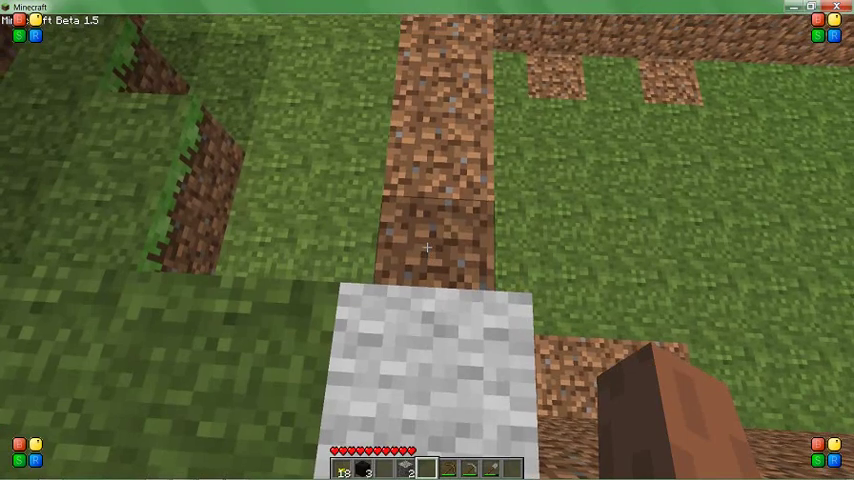
pyautogui.scroll(-1, 427, 247)
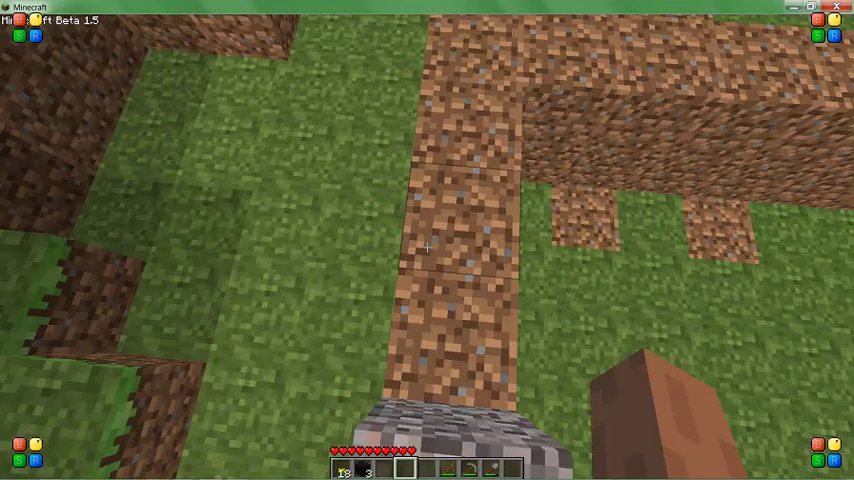
pyautogui.press('e')
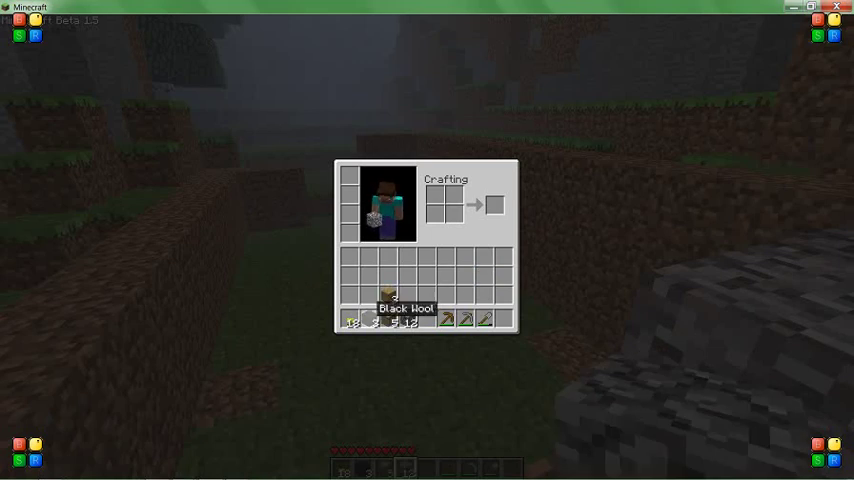
pyautogui.press('Escape')
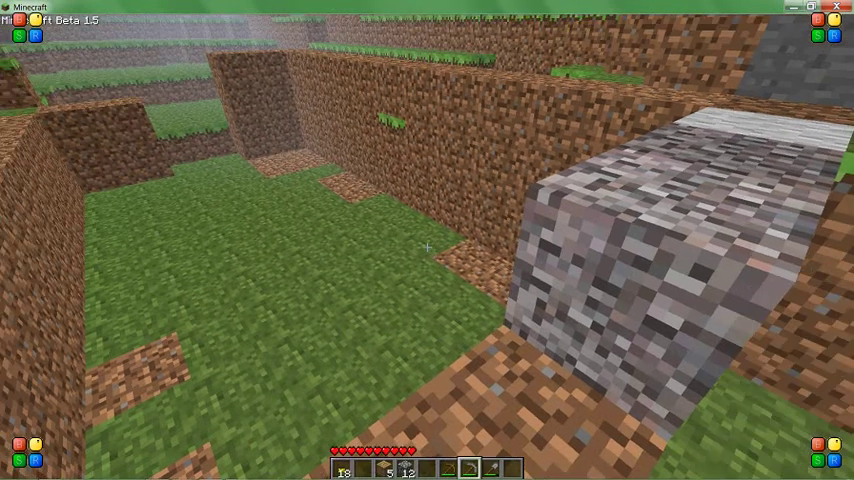
pyautogui.scroll(2, 427, 247)
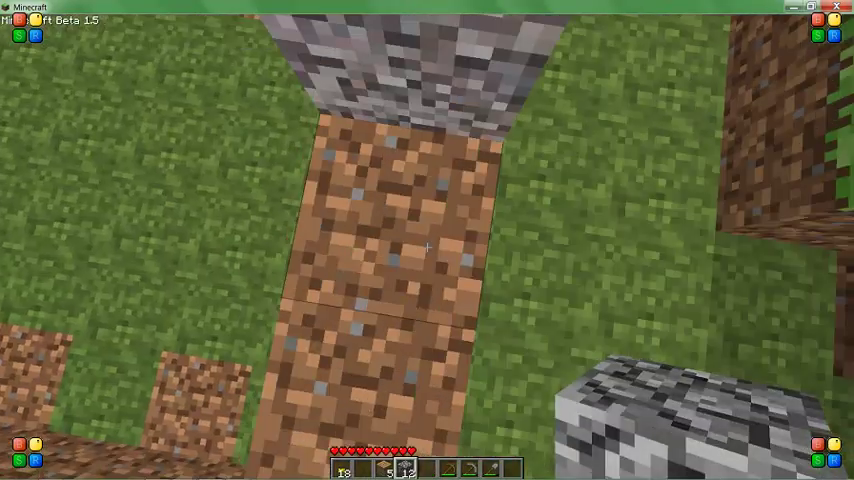
# Place three cobblestone blocks at the path's end and mine away the stacked one.
pyautogui.rightClick(427, 247)
pyautogui.rightClick(427, 240)
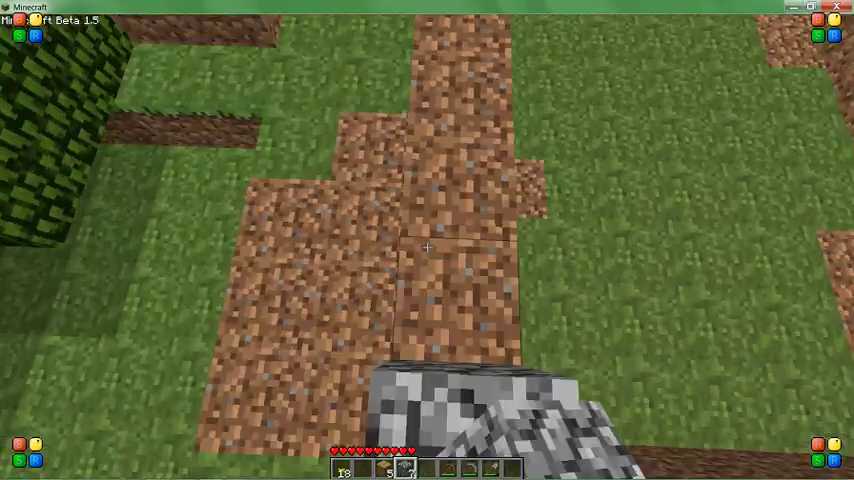
pyautogui.rightClick(427, 247)
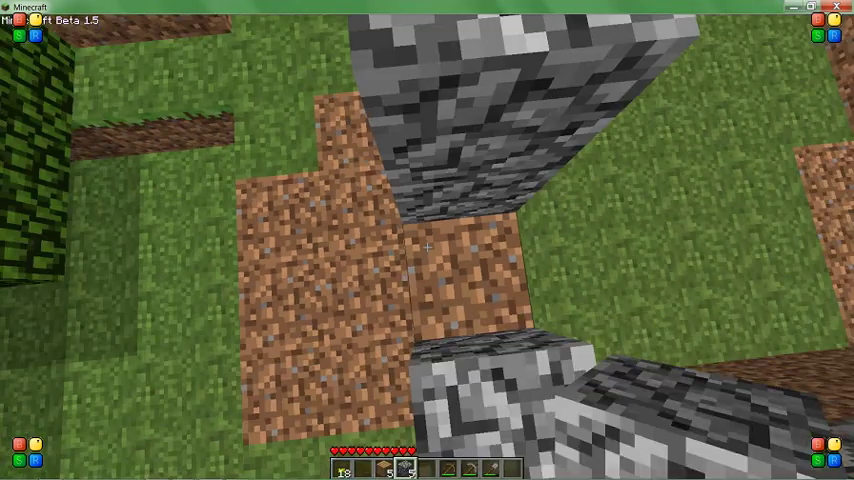
pyautogui.scroll(-2, 427, 247)
pyautogui.click(427, 247)
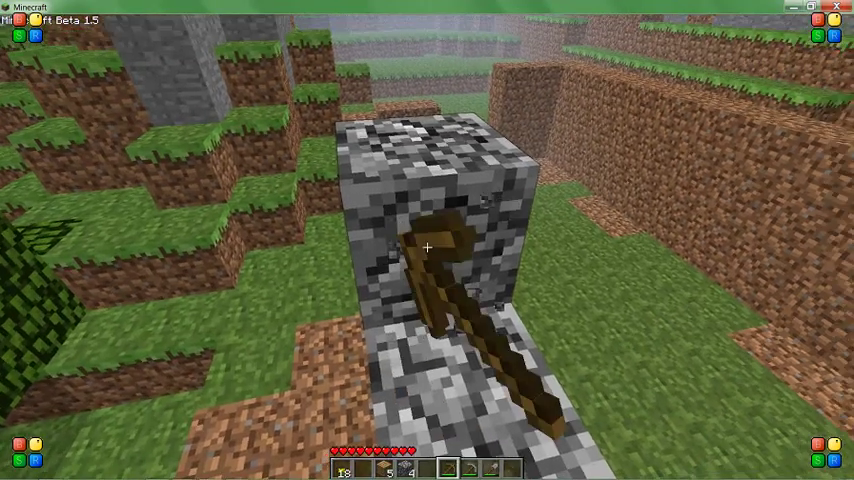
pyautogui.click(427, 247)
pyautogui.scroll(2, 427, 247)
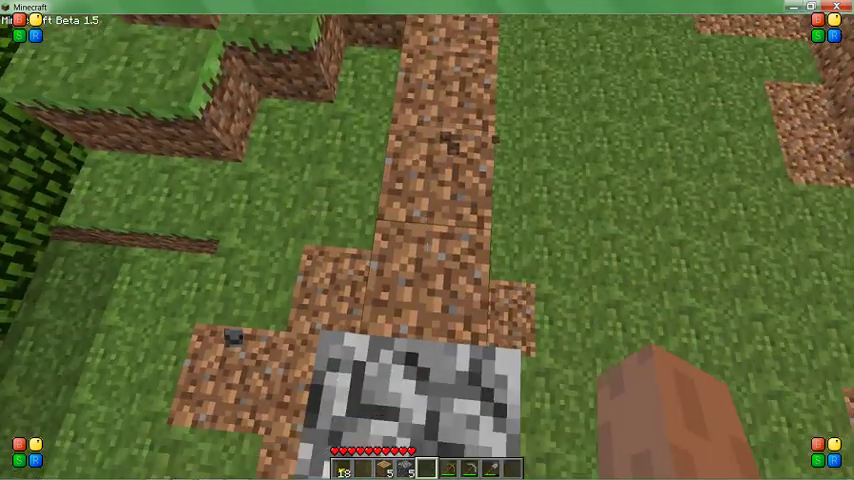
# Walk along the path, setting more cobblestone and plank blocks until both stacks run out.
pyautogui.press('w')
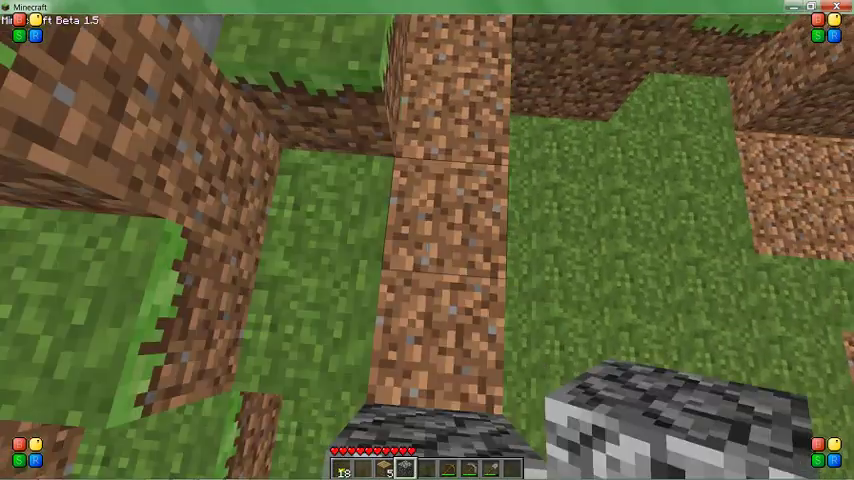
pyautogui.rightClick(427, 247)
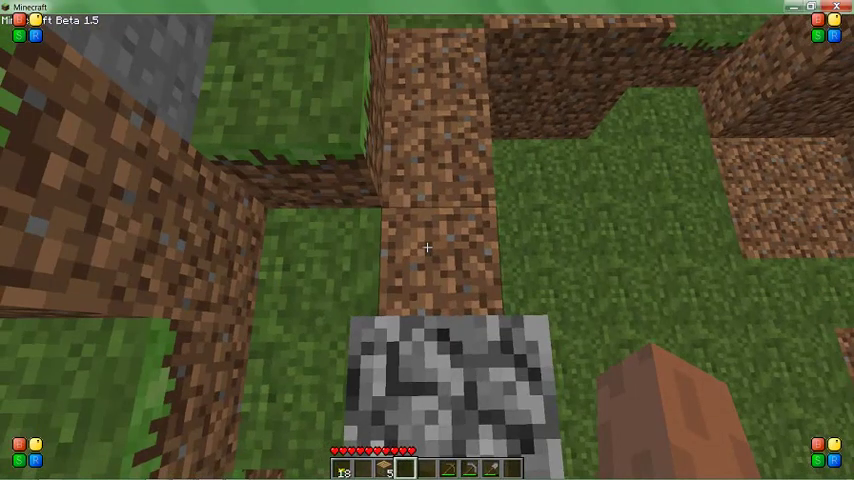
pyautogui.scroll(1, 427, 247)
pyautogui.rightClick(427, 247)
pyautogui.rightClick(427, 247)
# Move to the dirt pit, punch two grass blocks, and plant a dandelion on dirt.
pyautogui.press('w')
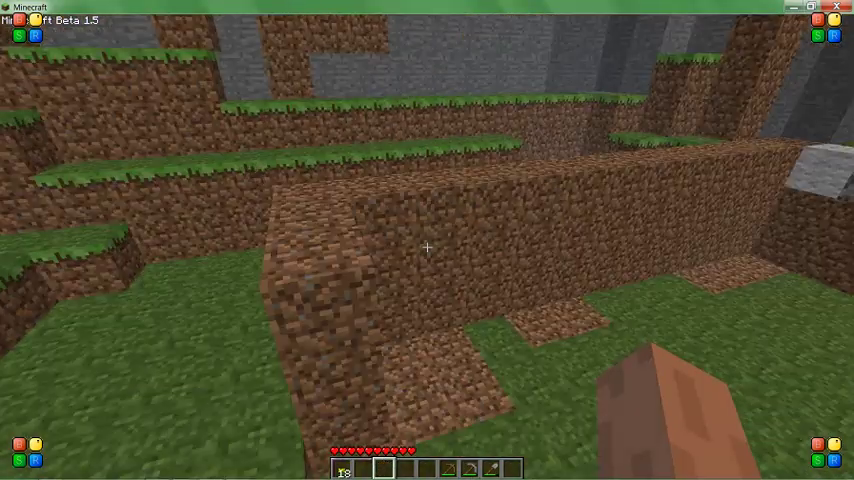
pyautogui.click(427, 247)
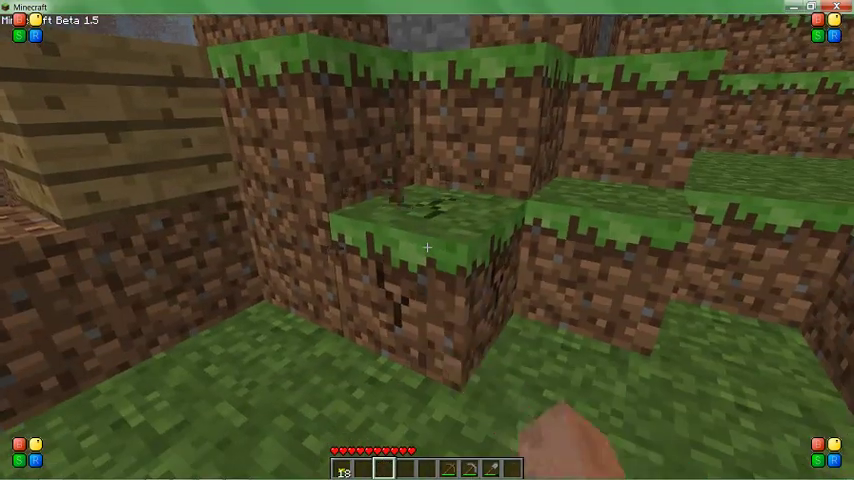
pyautogui.click(427, 247)
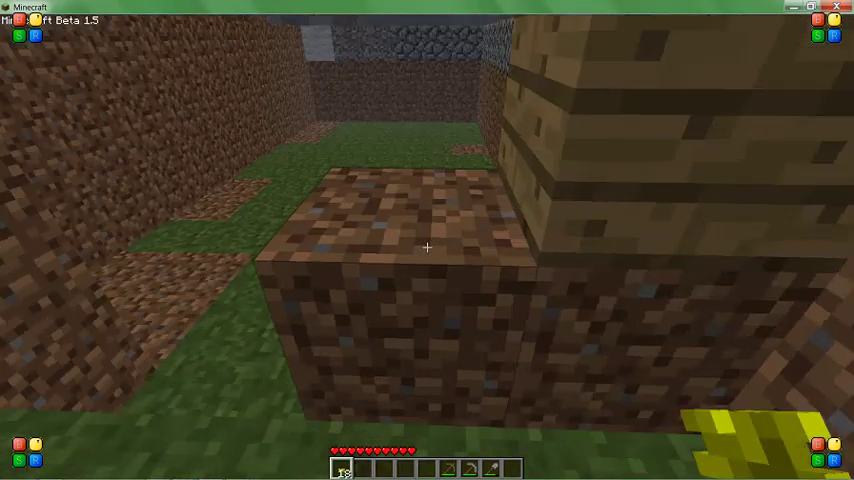
pyautogui.rightClick(427, 247)
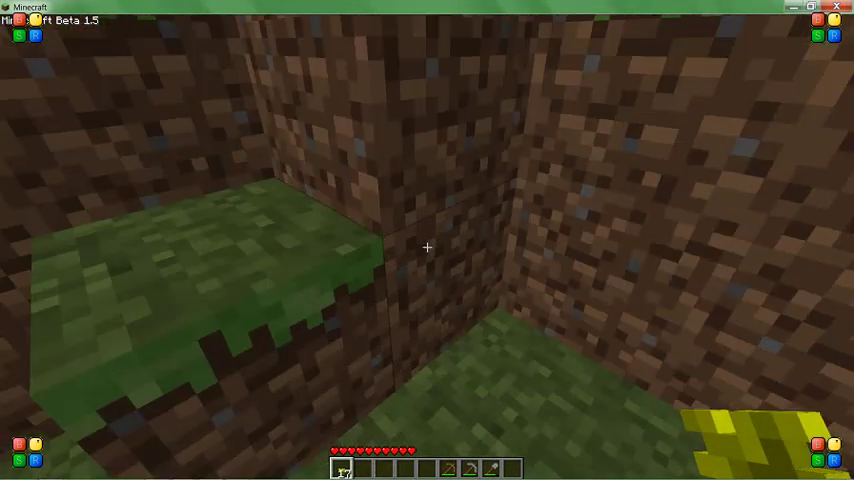
# Break the patch of yellow flowers, then pause to the Game menu.
pyautogui.click(427, 247)
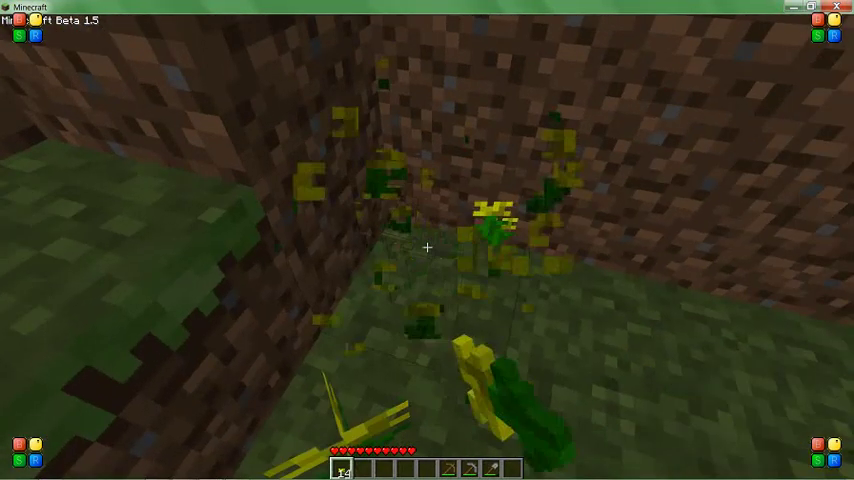
pyautogui.click(427, 247)
pyautogui.click(427, 247)
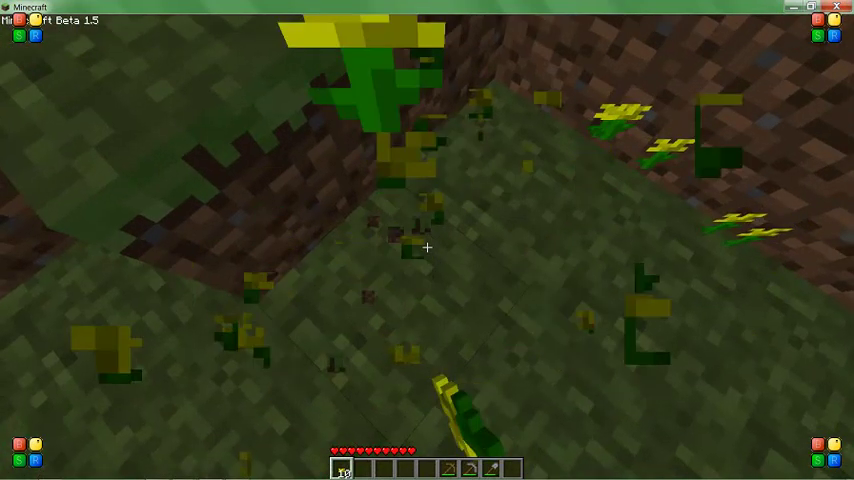
pyautogui.press('Escape')
pyautogui.rightClick(237, 470)
pyautogui.press('Escape')
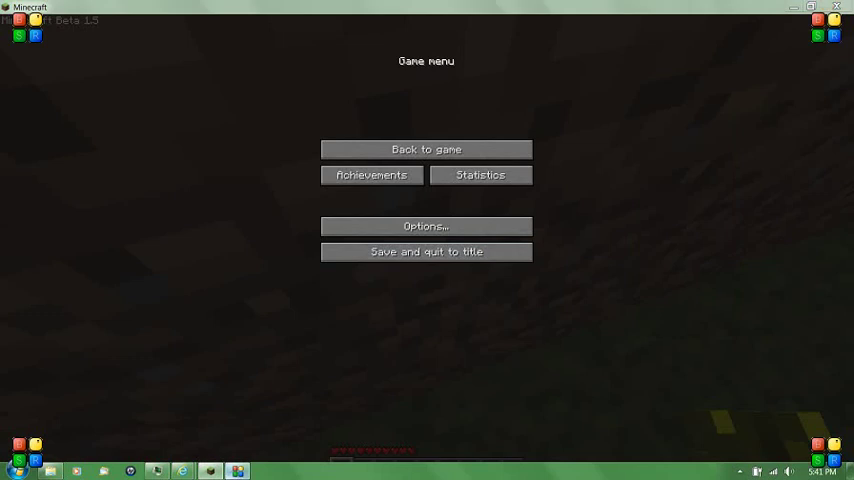
pyautogui.click(237, 470)
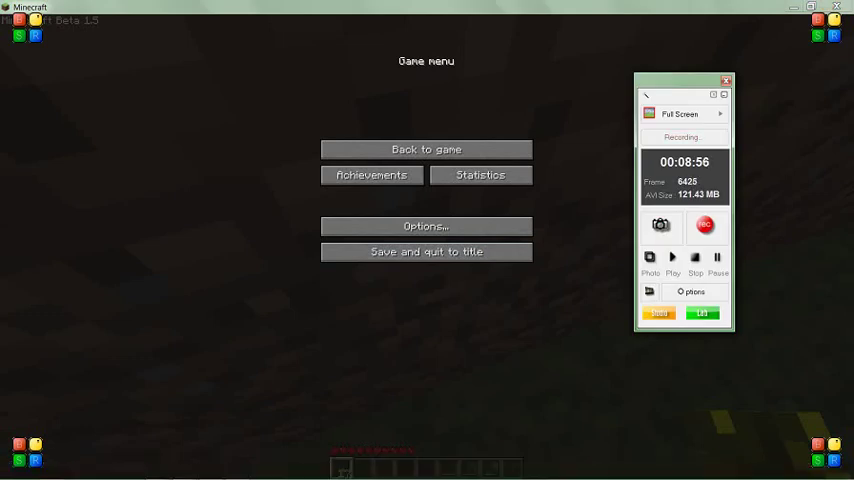